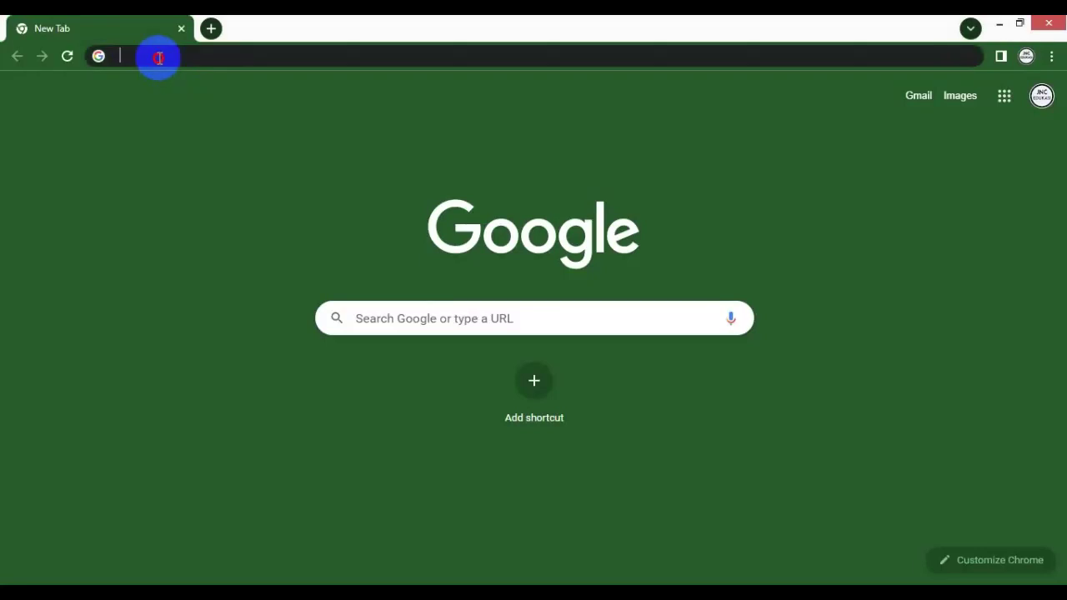
# Step: Load the shared Jane Grocery spreadsheet and make a copy of it with its attached script
pyautogui.hotkey('ctrl', 'v')
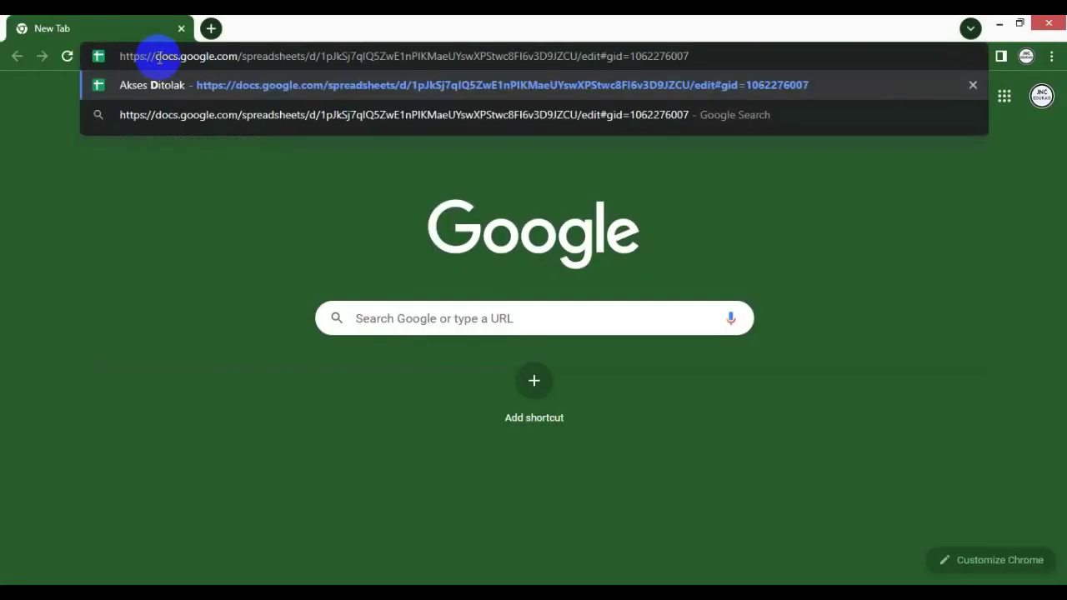
pyautogui.press('Return')
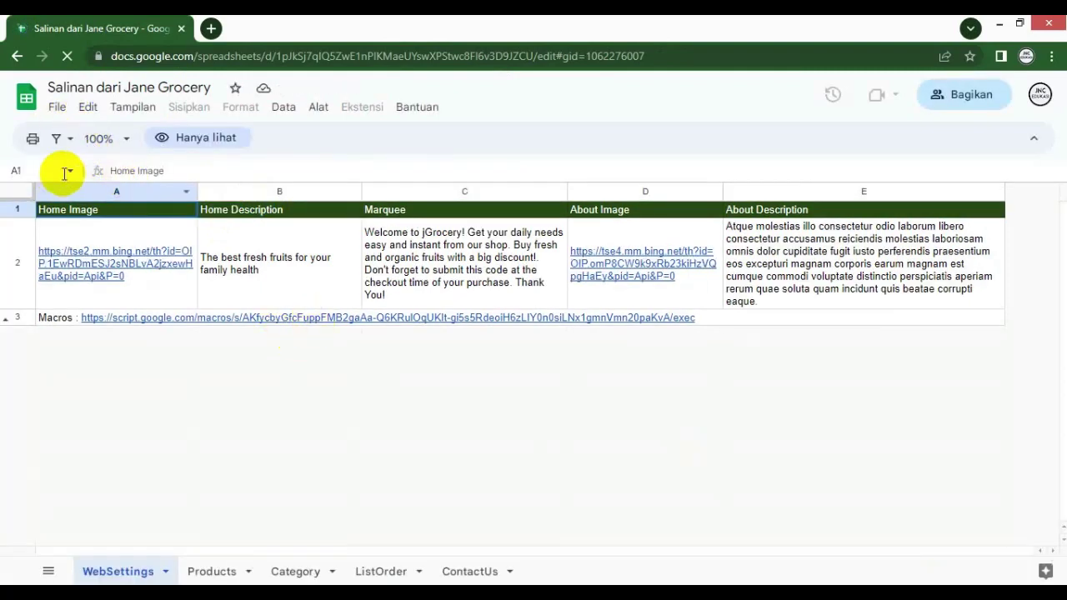
pyautogui.click(57, 109)
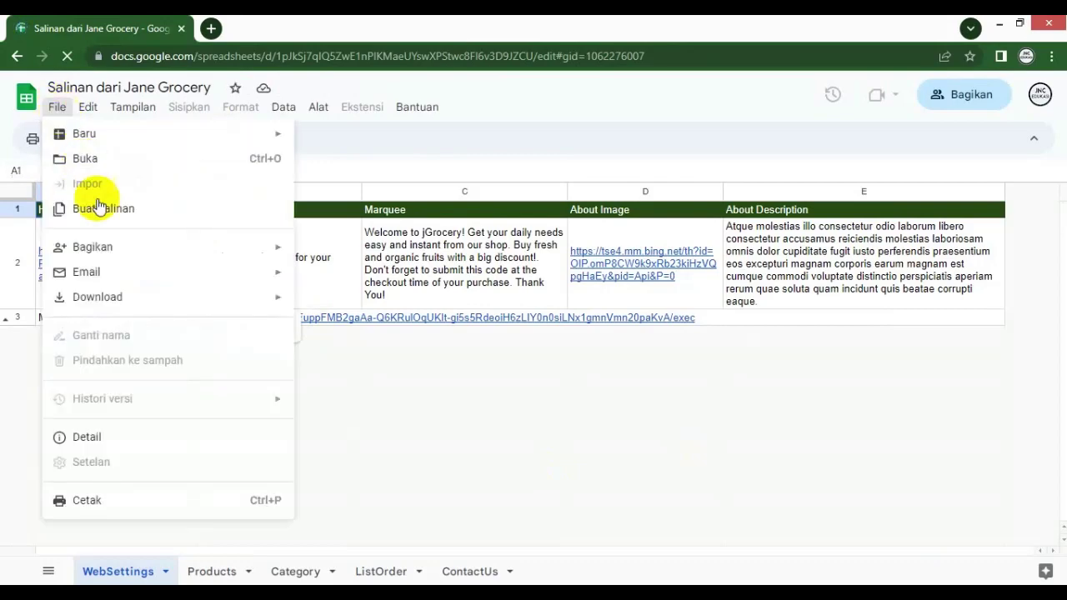
pyautogui.click(100, 209)
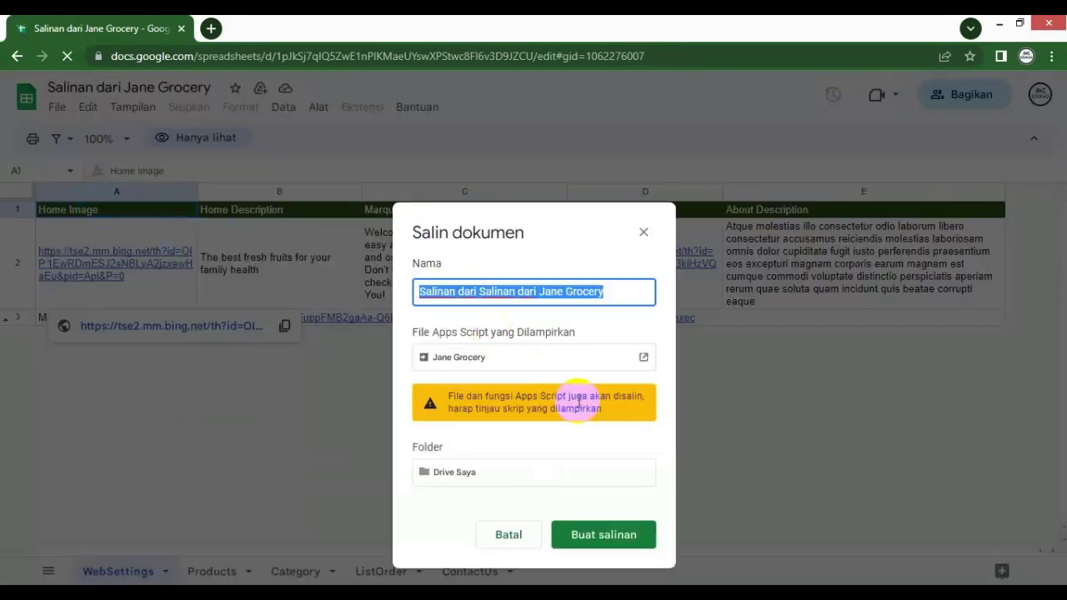
pyautogui.click(584, 534)
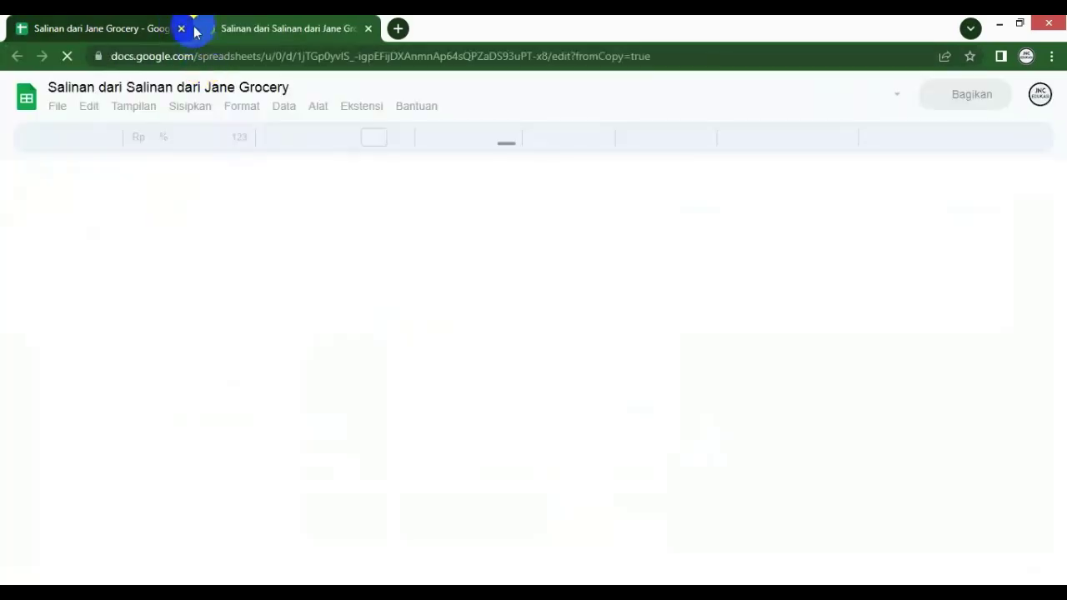
# Step: Close the original spreadsheet tab and open the copy's Jane Grocery Apps Script project from Ekstensi
pyautogui.click(181, 29)
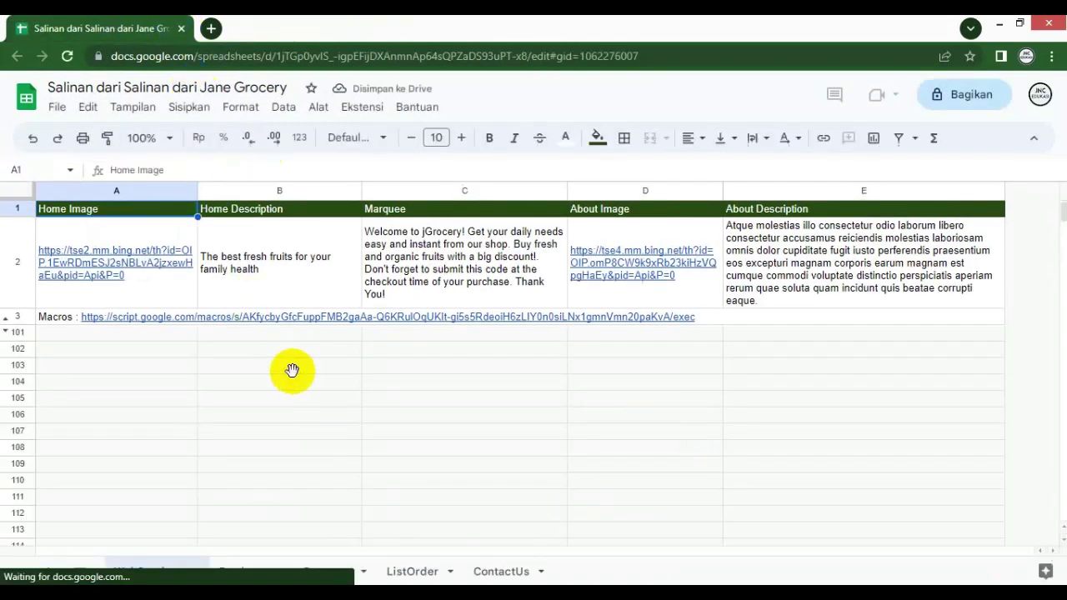
pyautogui.click(304, 381)
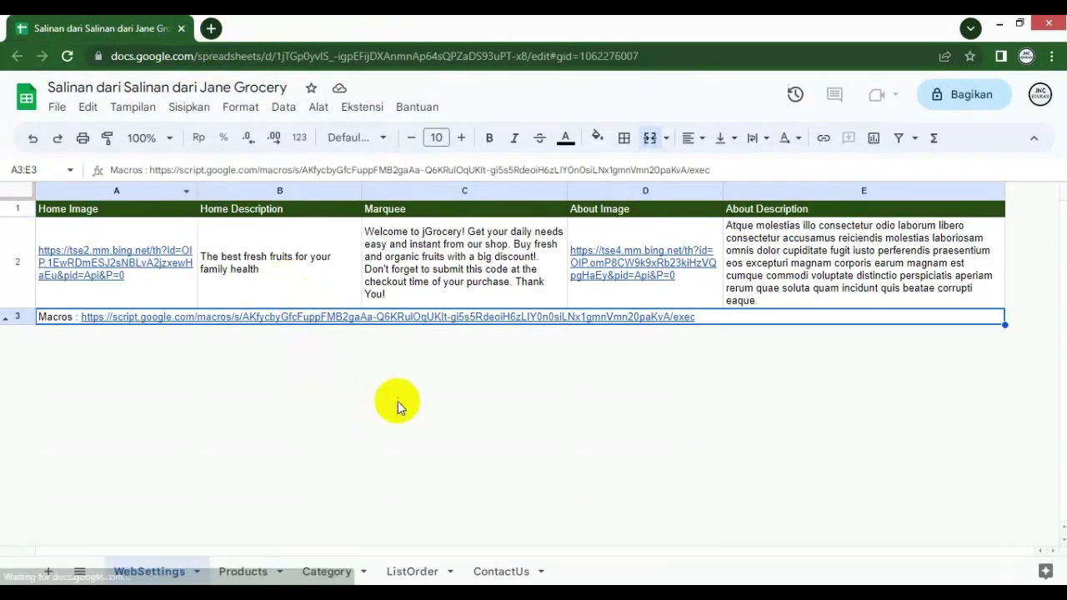
pyautogui.click(358, 111)
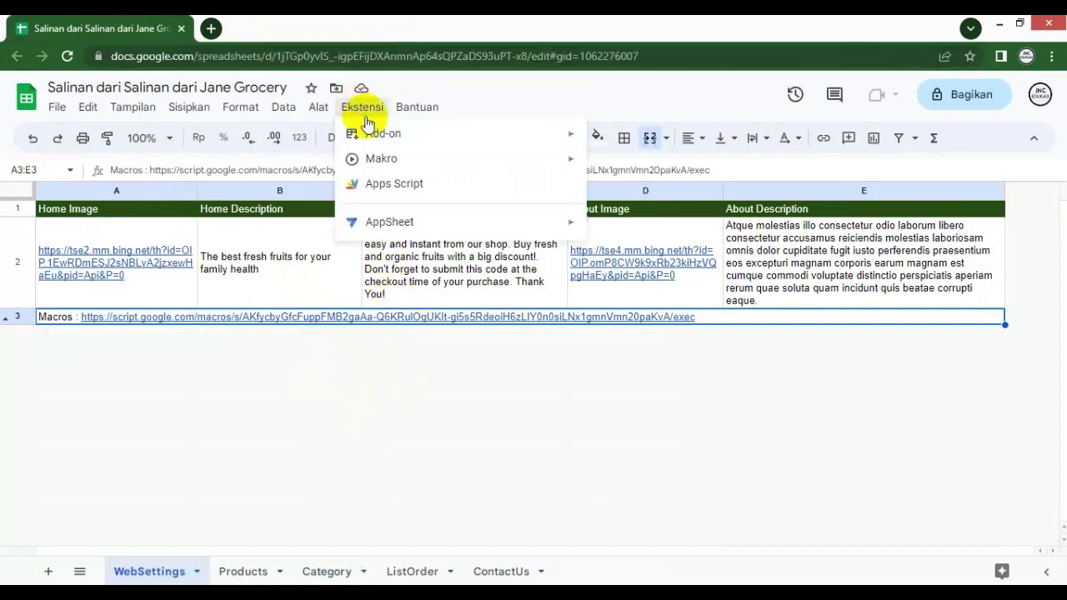
pyautogui.click(398, 185)
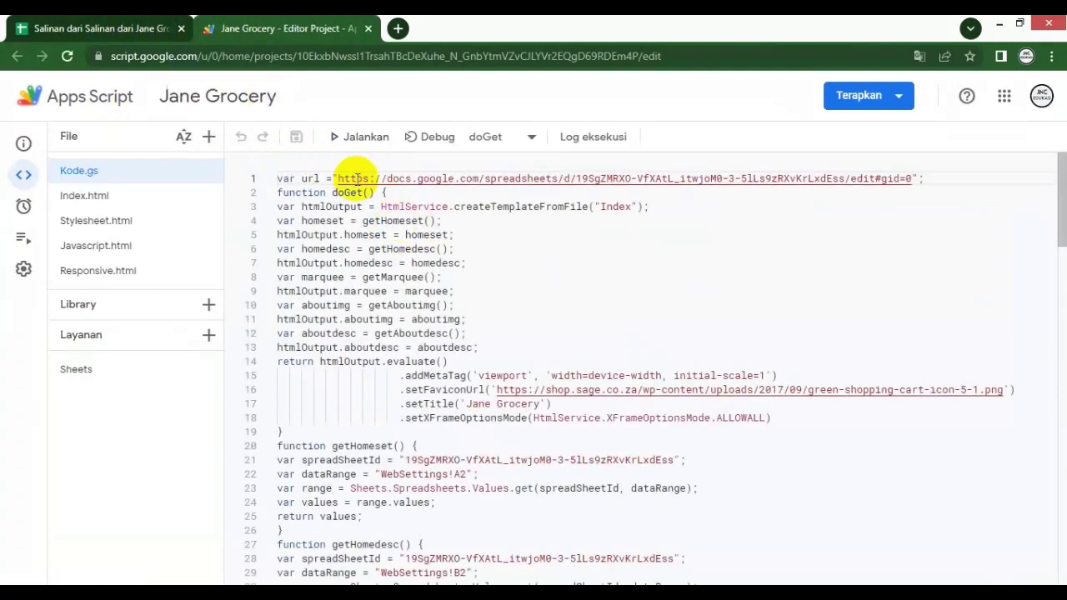
# Step: Replace the old URL on line 1 of Kode.gs with the copied spreadsheet's address
pyautogui.moveTo(338, 179); pyautogui.dragTo(912, 179)
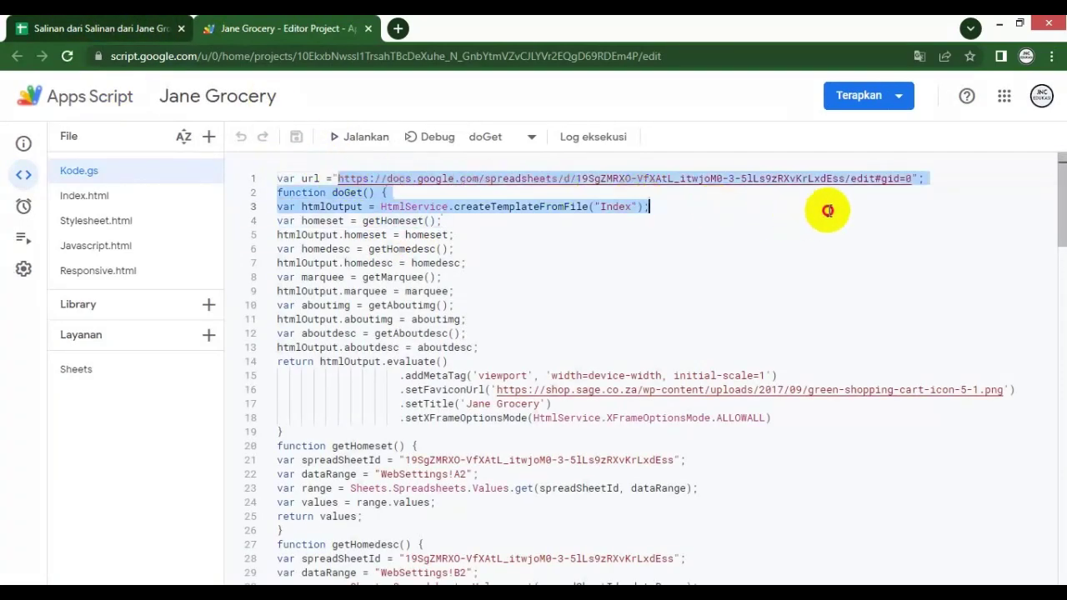
pyautogui.click(112, 28)
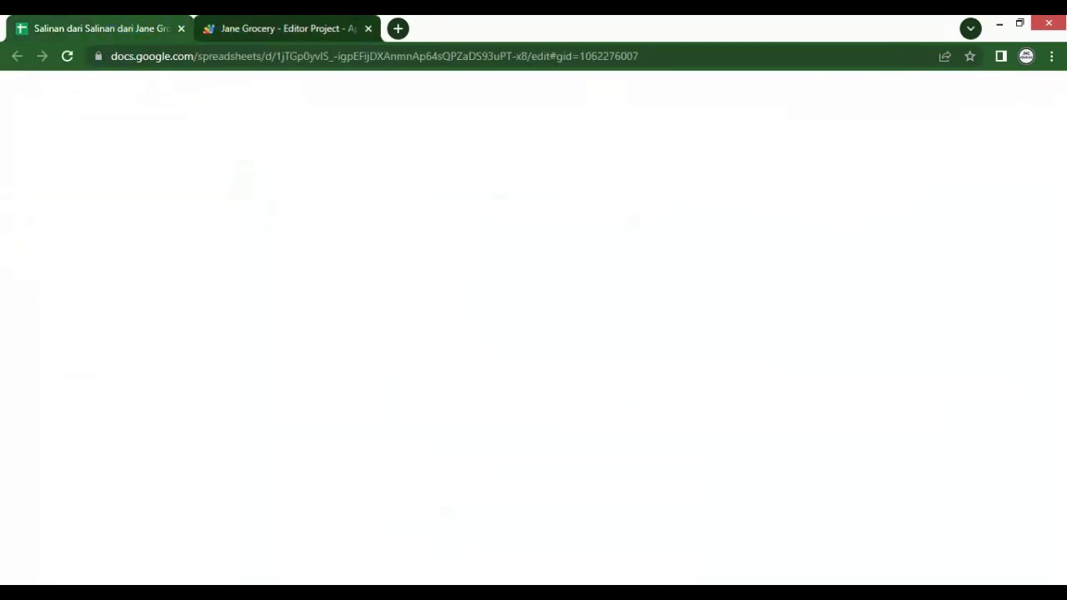
pyautogui.click(238, 572)
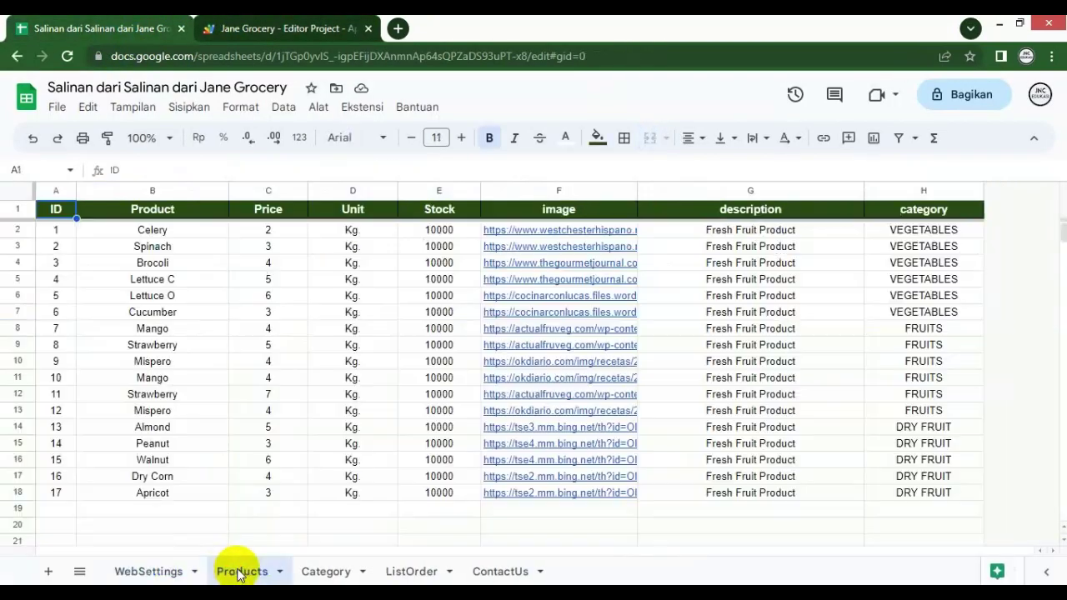
pyautogui.click(311, 58)
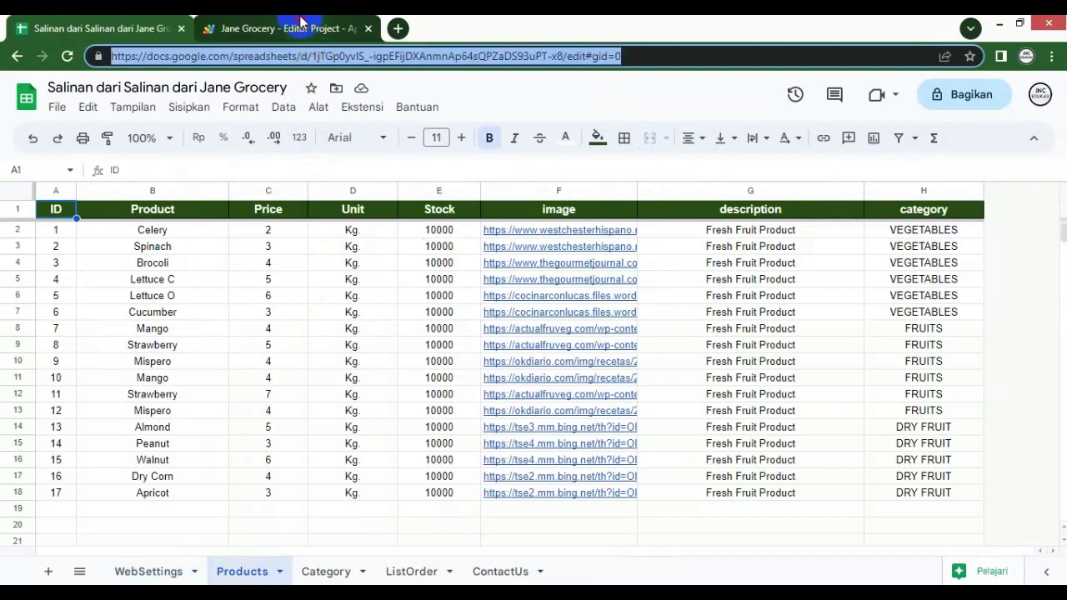
pyautogui.click(302, 21)
pyautogui.rightClick(450, 181)
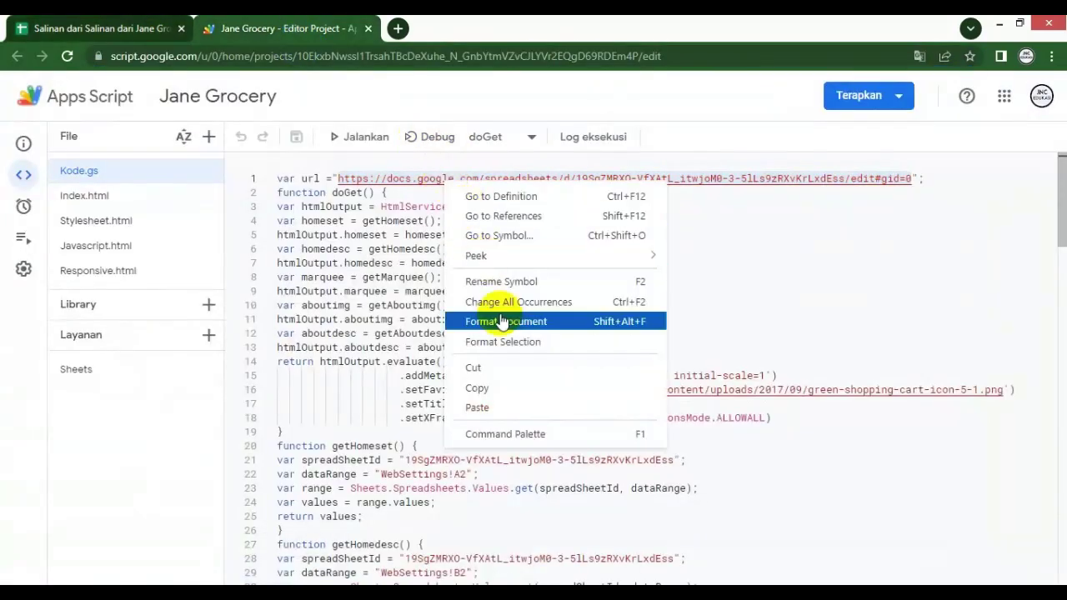
pyautogui.click(480, 408)
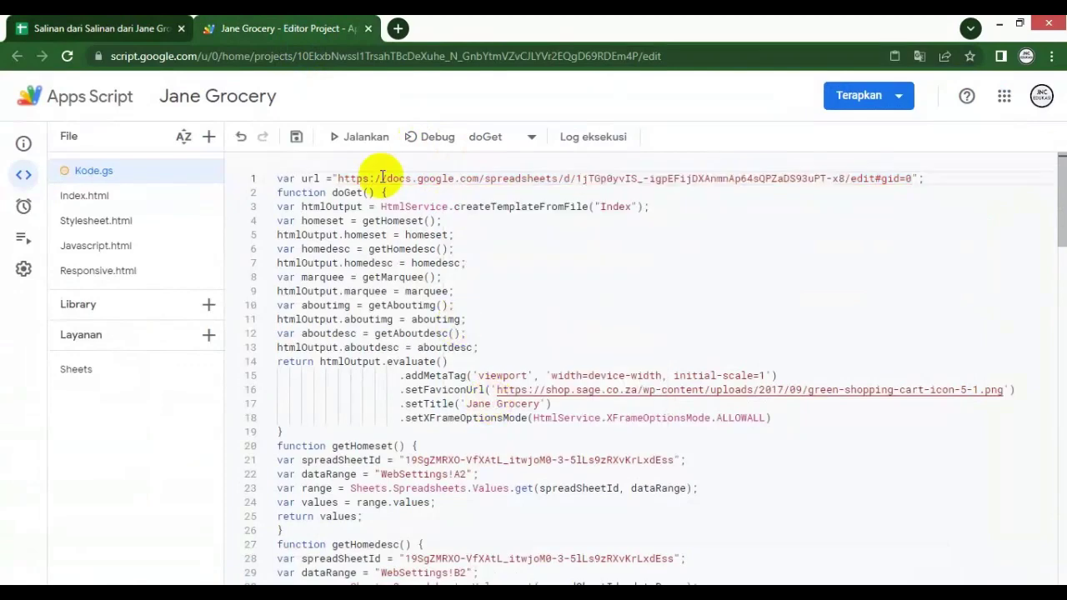
# Step: Copy just the copied spreadsheet's ID from its address bar
pyautogui.click(95, 25)
pyautogui.moveTo(314, 55); pyautogui.dragTo(560, 56)
pyautogui.click(362, 56)
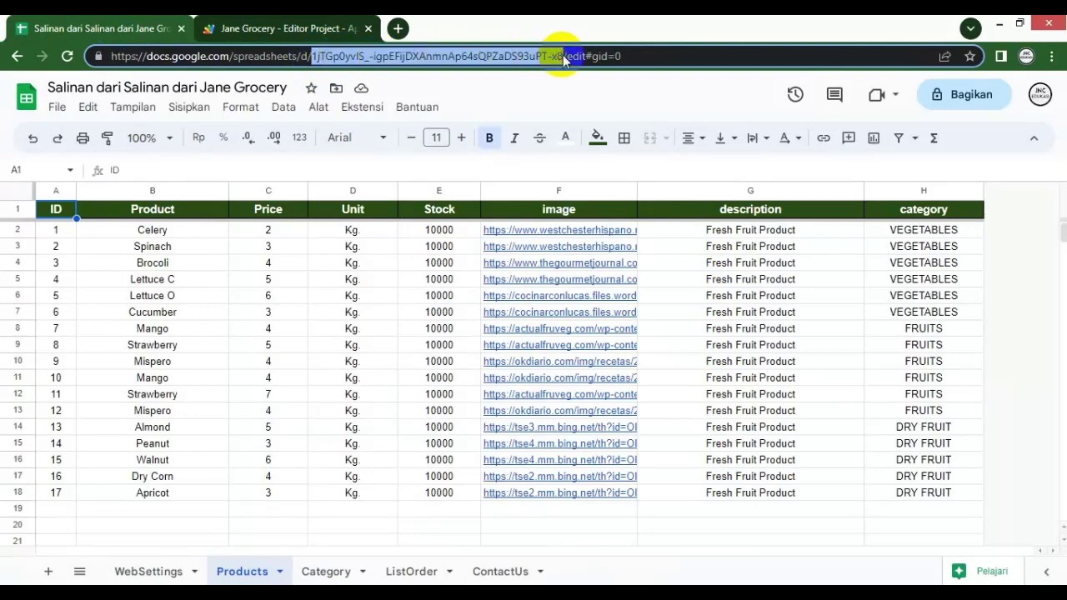
# Step: Paste the new spreadsheet ID into getHomeset, getHomedesc, getMarquee and getAboutimg
pyautogui.click(291, 28)
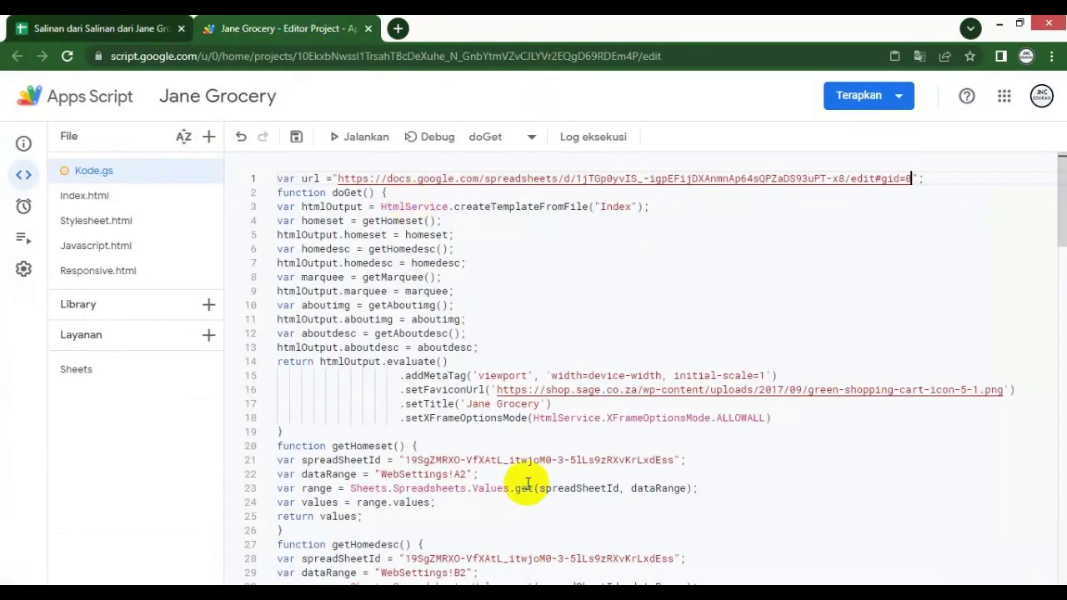
pyautogui.scroll(-2, 651, 405)
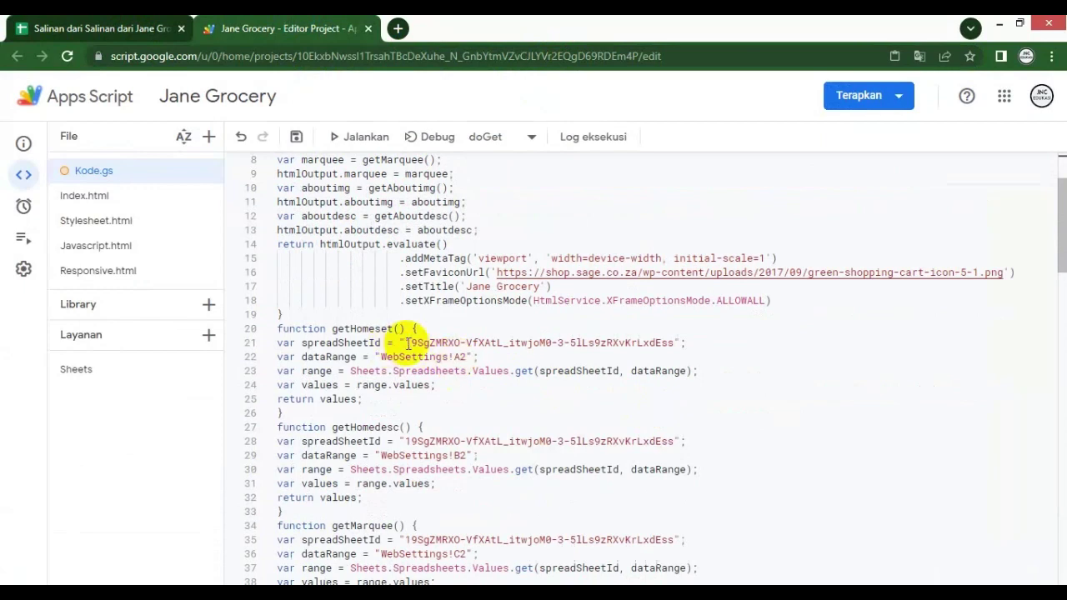
pyautogui.moveTo(406, 343); pyautogui.dragTo(679, 341)
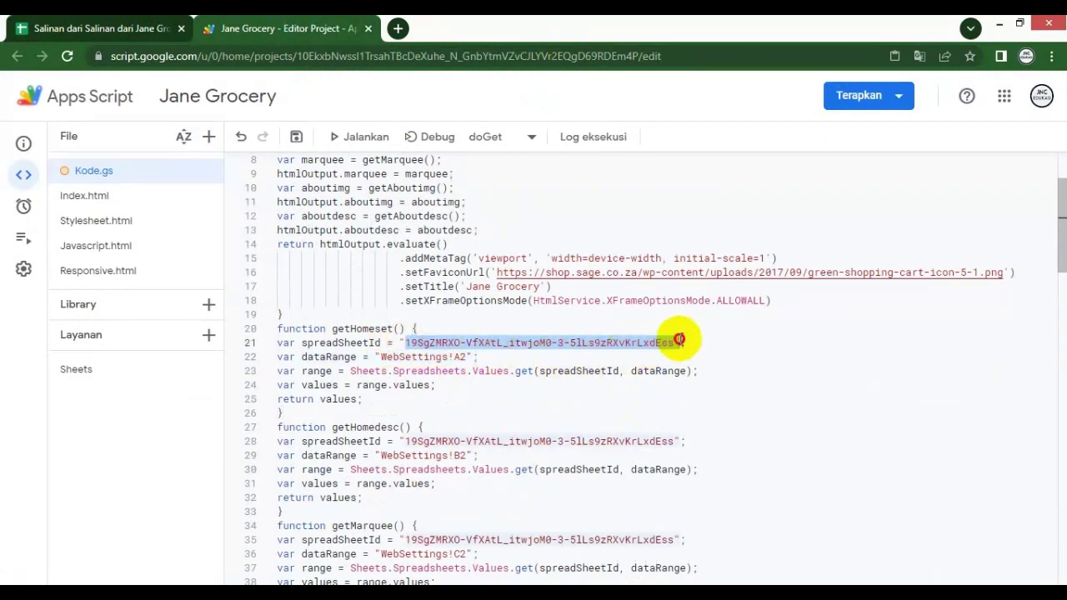
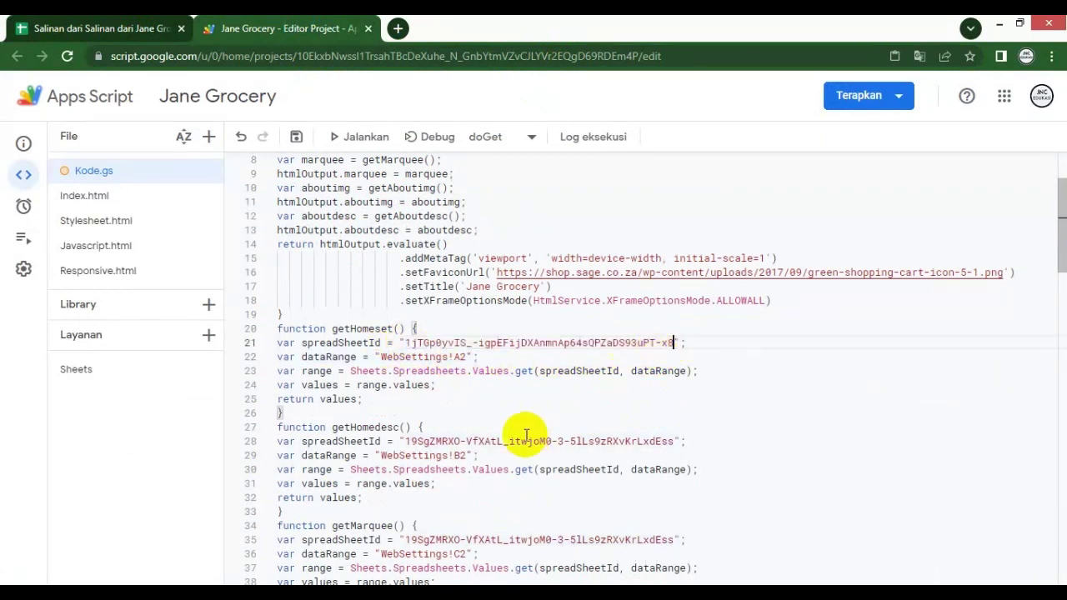
pyautogui.scroll(-1, 517, 425)
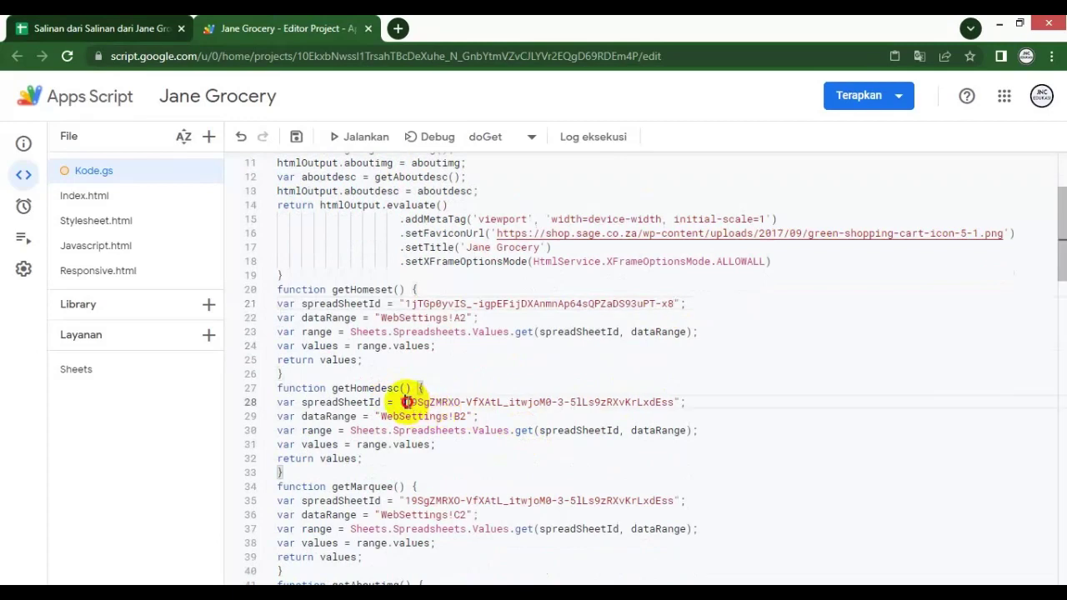
pyautogui.moveTo(406, 402); pyautogui.dragTo(676, 402)
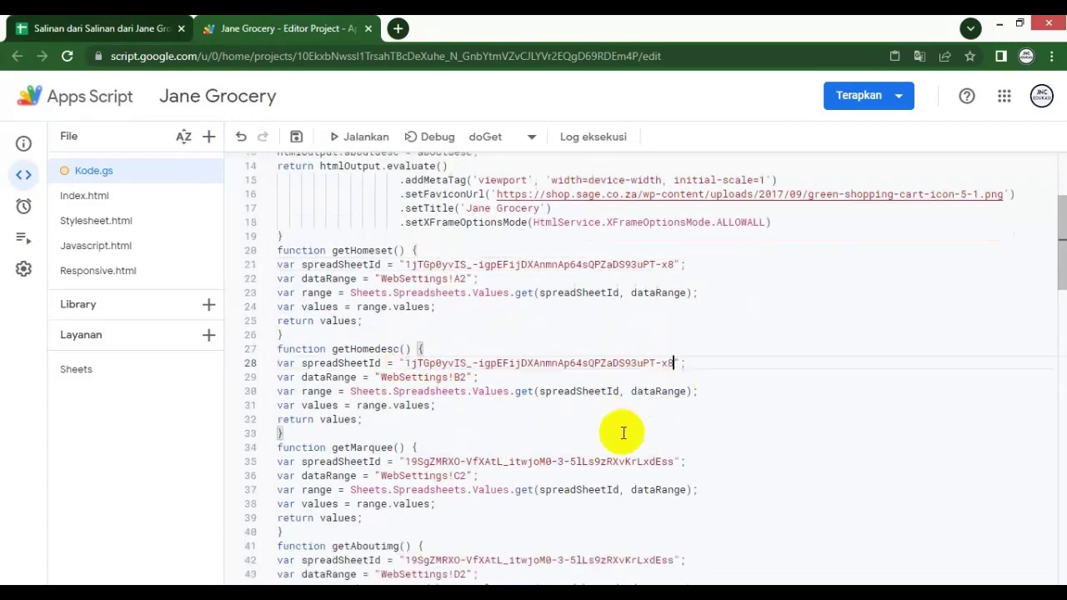
pyautogui.scroll(-3, 583, 417)
pyautogui.moveTo(406, 345); pyautogui.dragTo(668, 342)
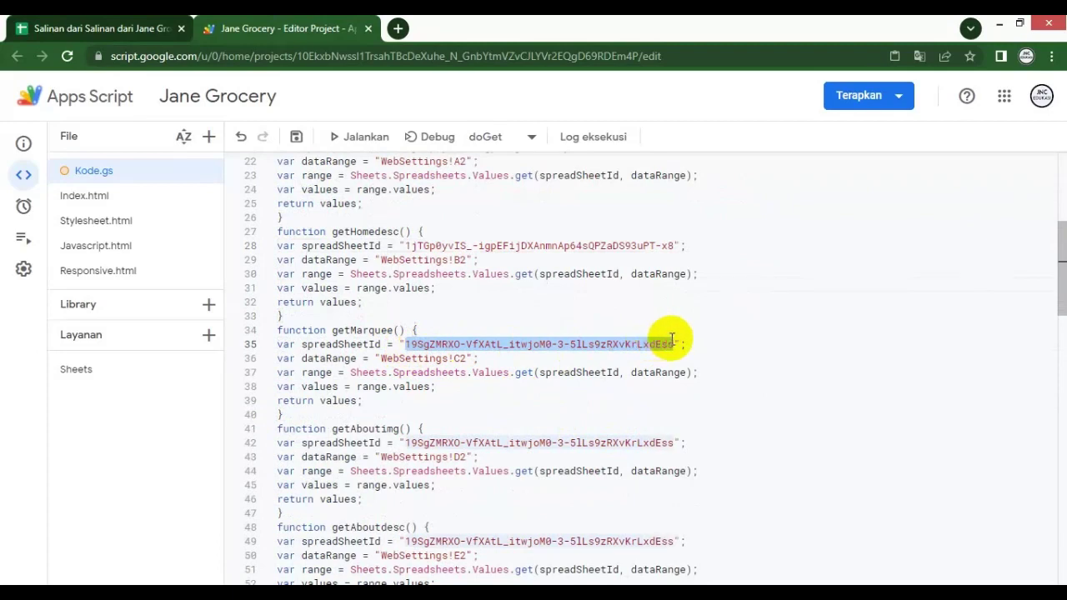
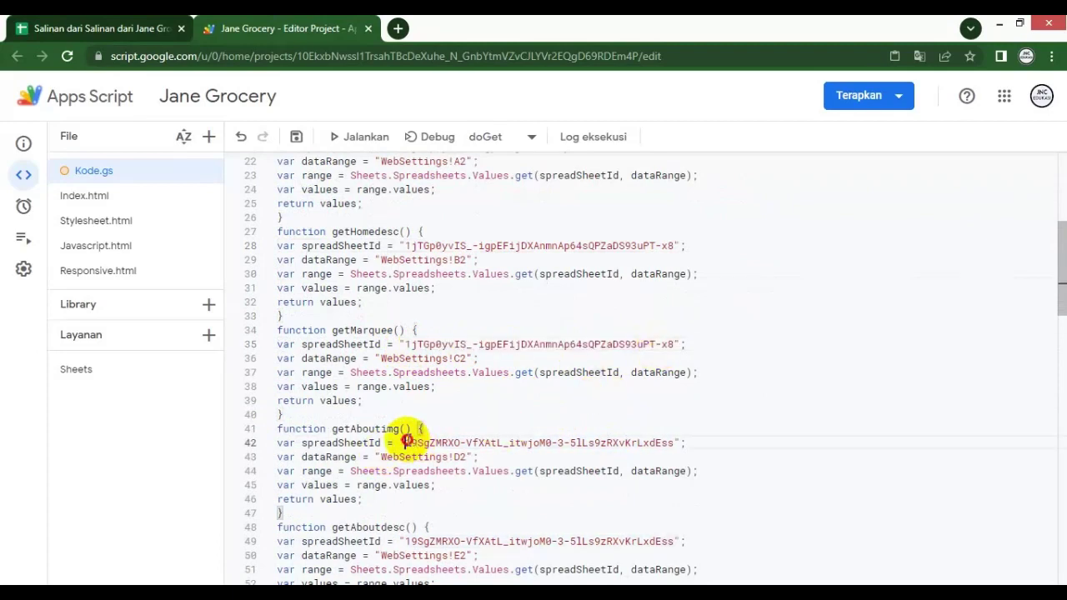
pyautogui.moveTo(407, 443); pyautogui.dragTo(660, 442)
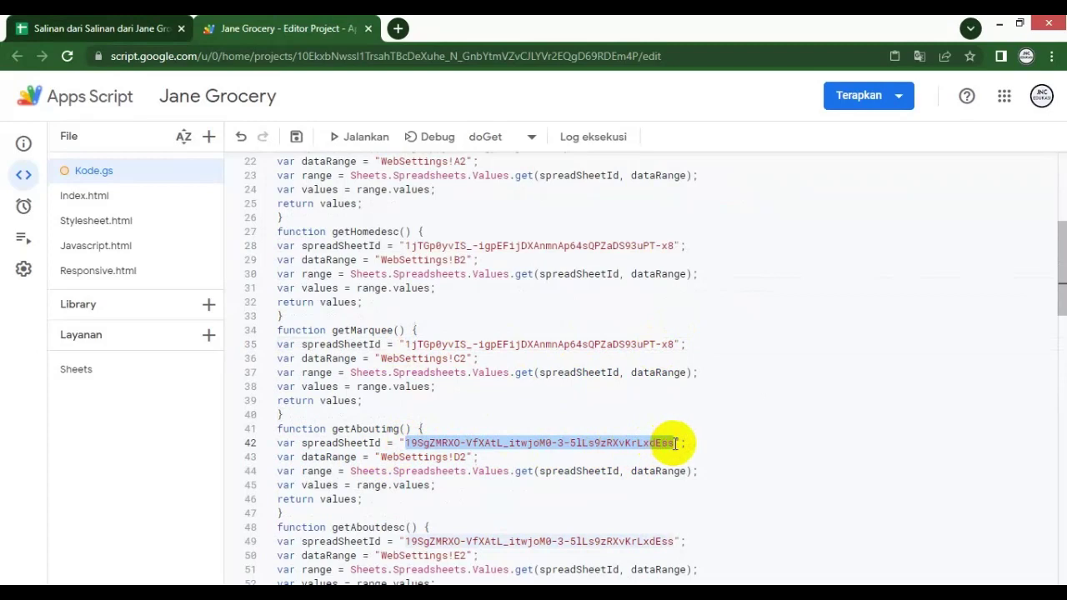
# Step: Paste the new ID into getAboutdesc and saveData, then save the project
pyautogui.scroll(-2, 633, 455)
pyautogui.moveTo(406, 424); pyautogui.dragTo(677, 423)
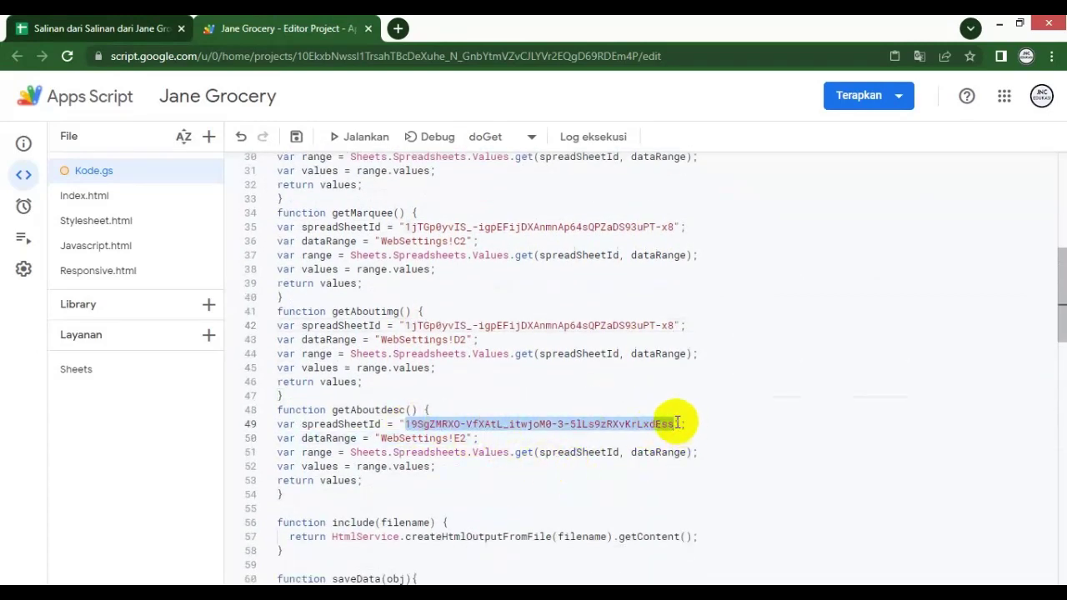
pyautogui.scroll(-2, 648, 398)
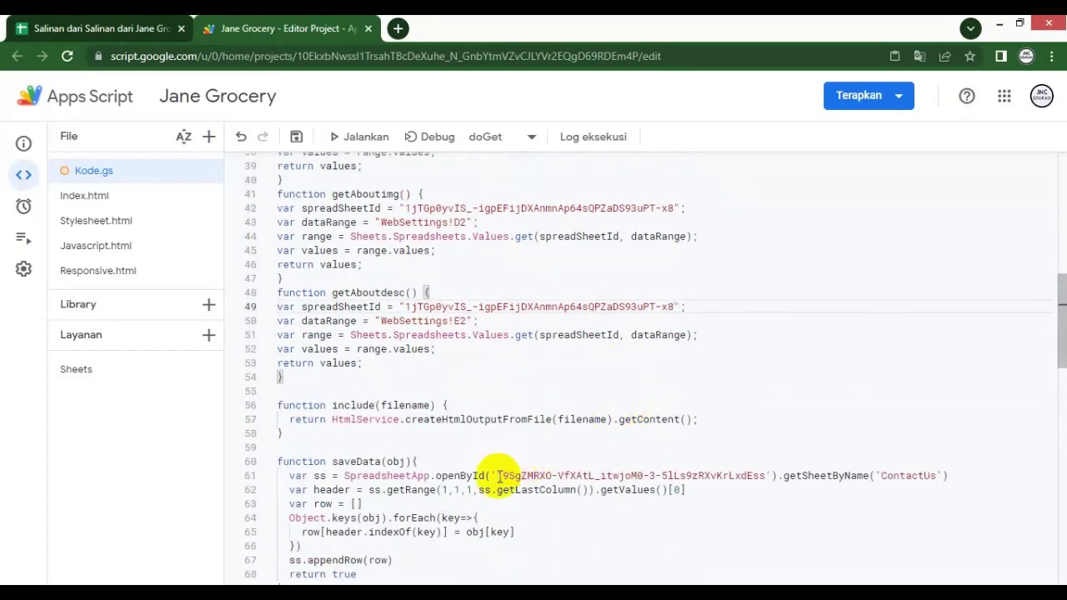
pyautogui.moveTo(499, 476); pyautogui.dragTo(753, 474)
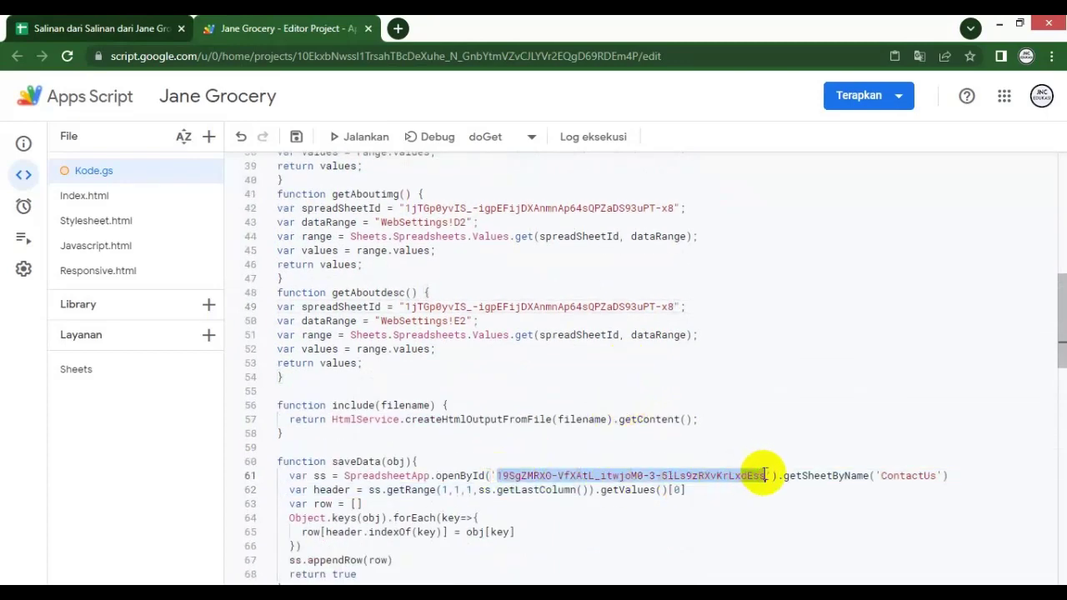
pyautogui.click(296, 136)
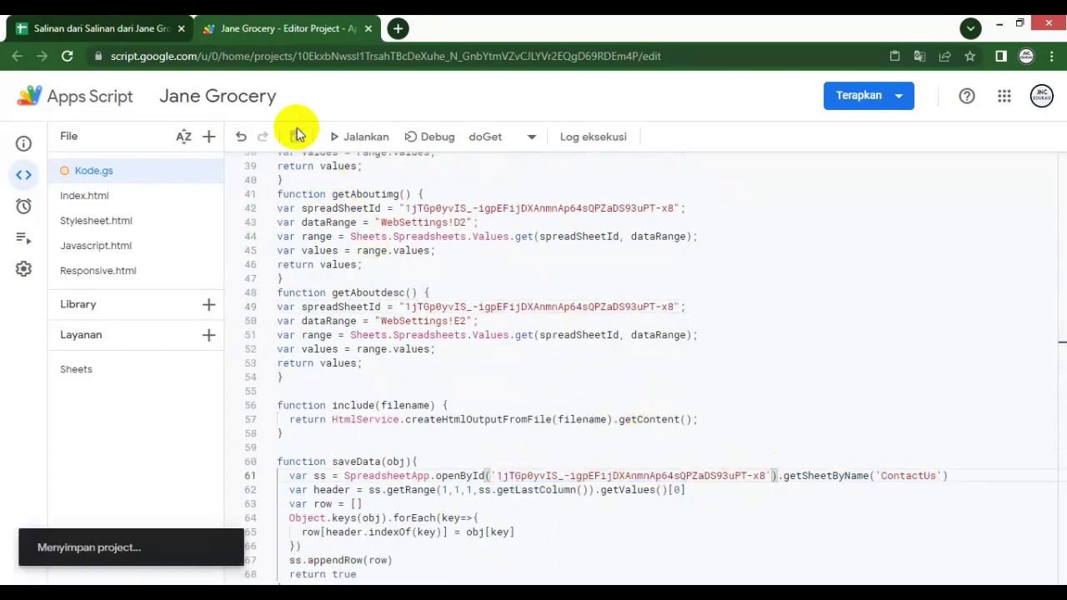
# Step: Confirm the copied spreadsheet has a ContactUs sheet matching the name in saveData
pyautogui.scroll(3, 789, 295)
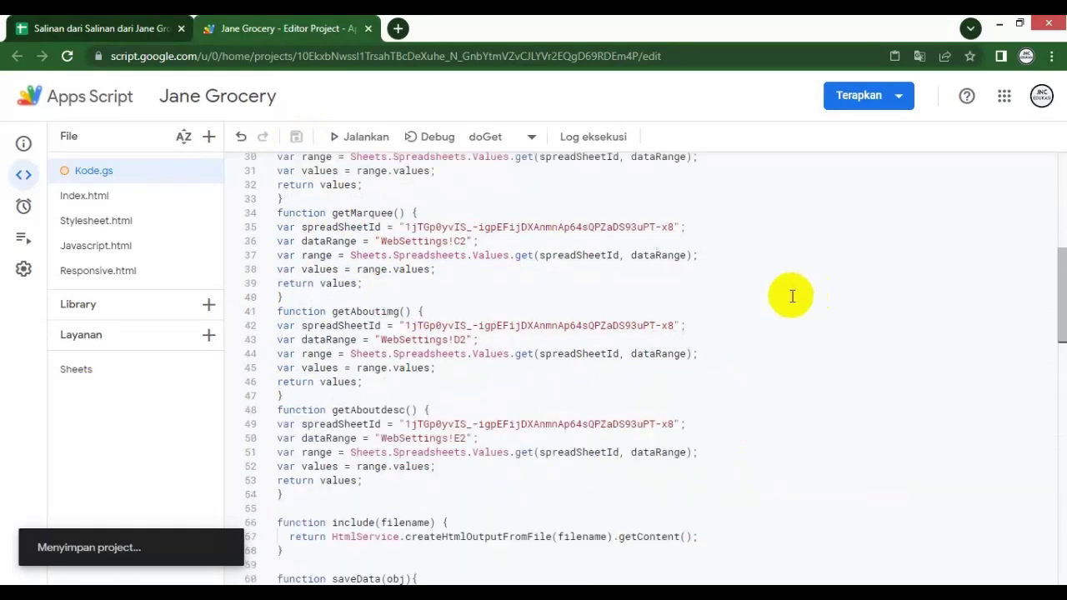
pyautogui.scroll(-4, 781, 295)
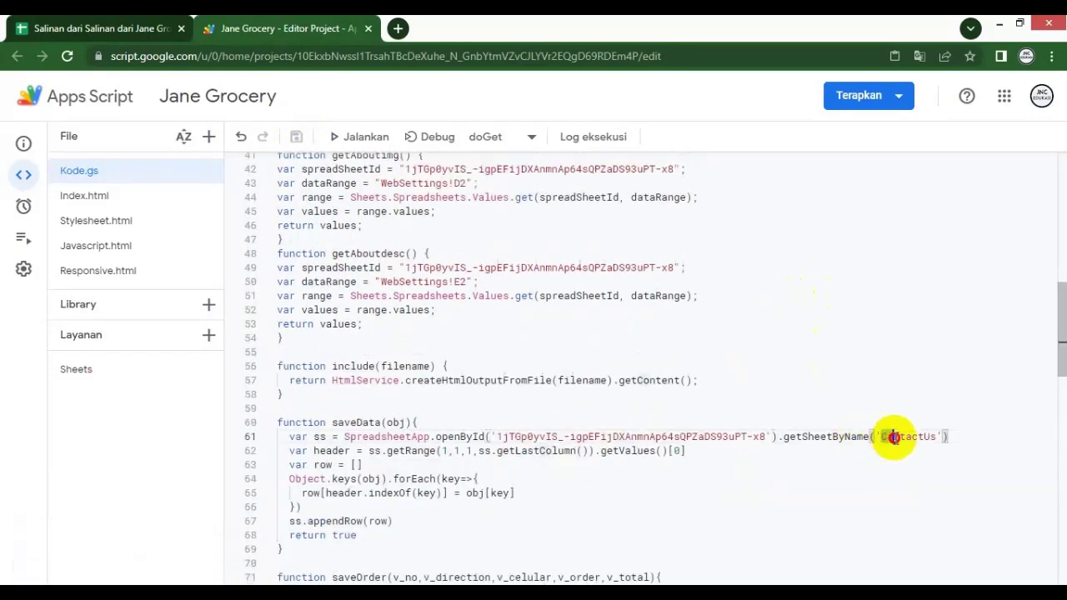
pyautogui.moveTo(881, 437); pyautogui.dragTo(929, 437)
pyautogui.click(108, 28)
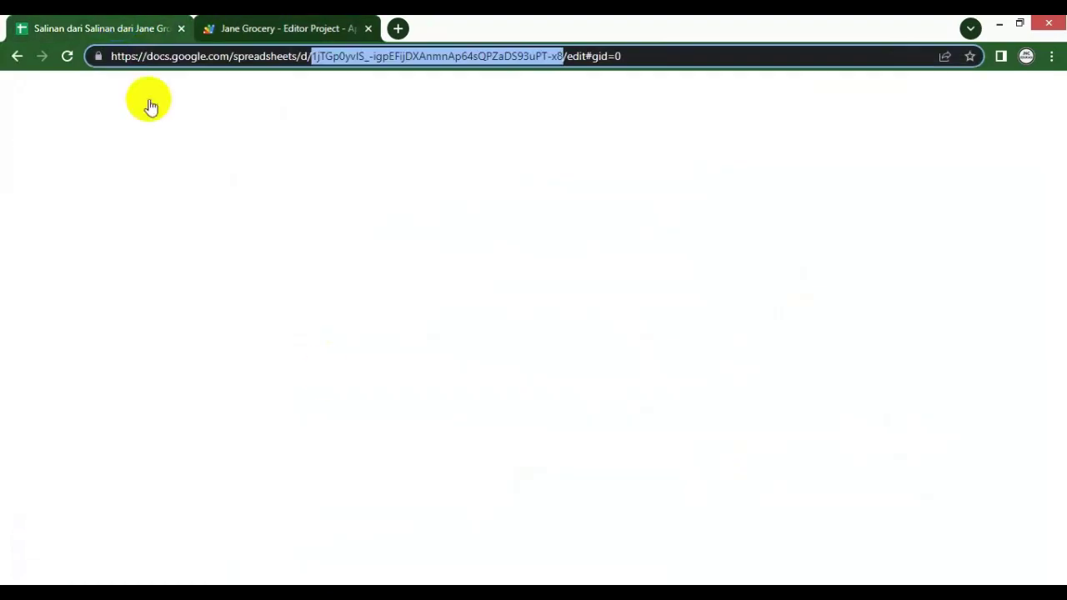
pyautogui.click(492, 573)
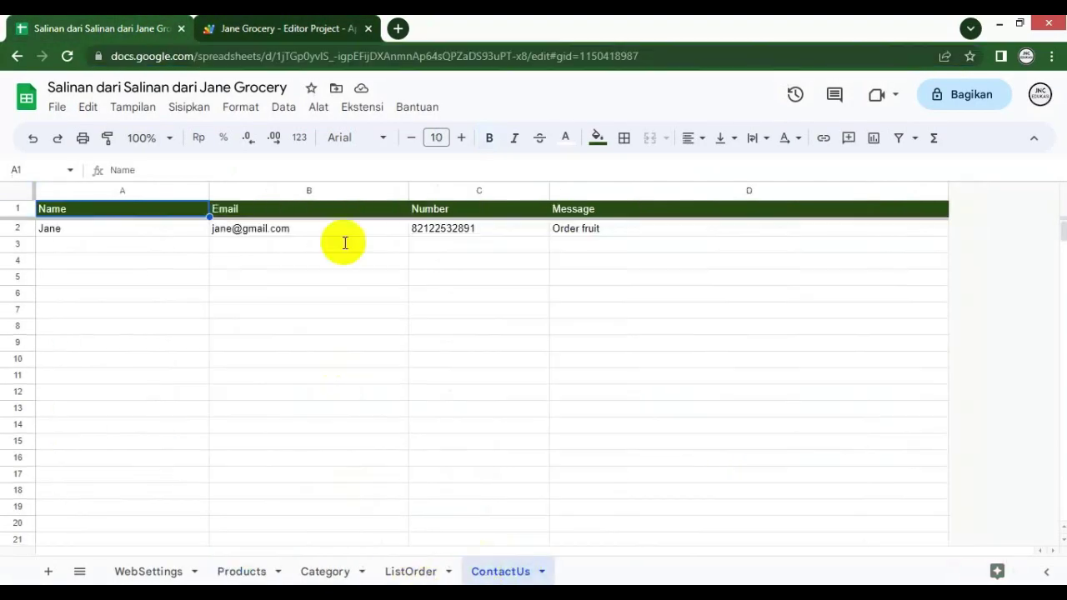
pyautogui.click(282, 28)
pyautogui.scroll(5, 723, 314)
pyautogui.scroll(2, 718, 312)
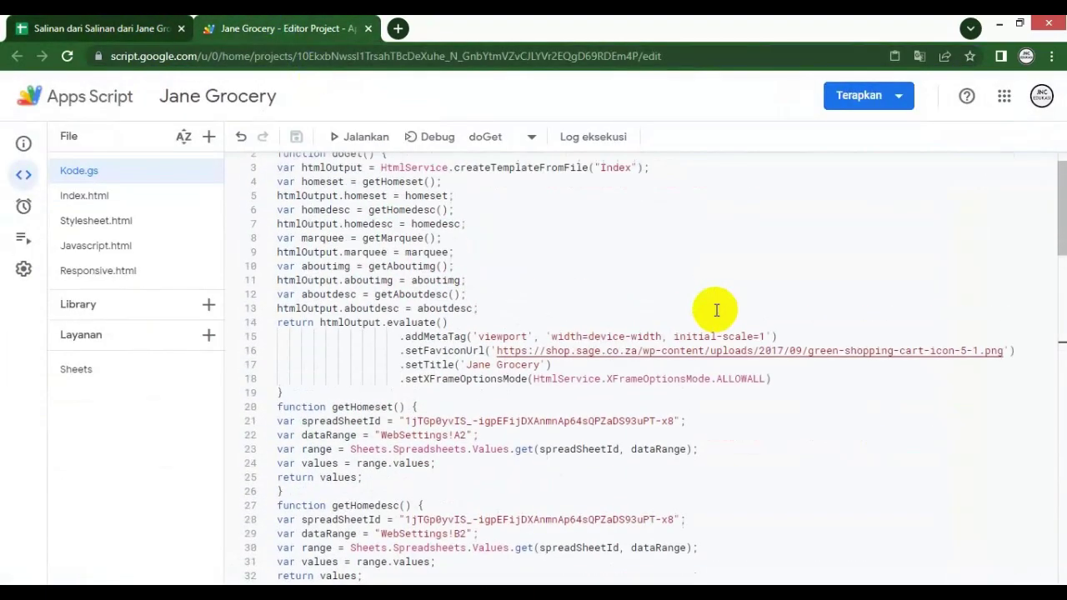
pyautogui.scroll(1, 714, 310)
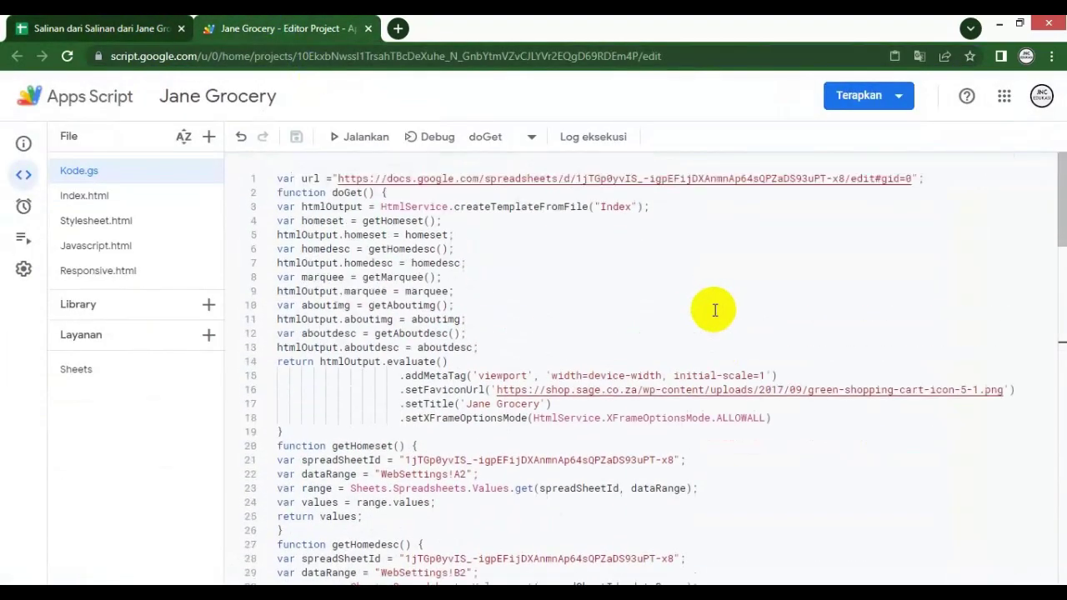
# Step: Create a new web app deployment with description 1 and begin authorizing its access
pyautogui.click(873, 100)
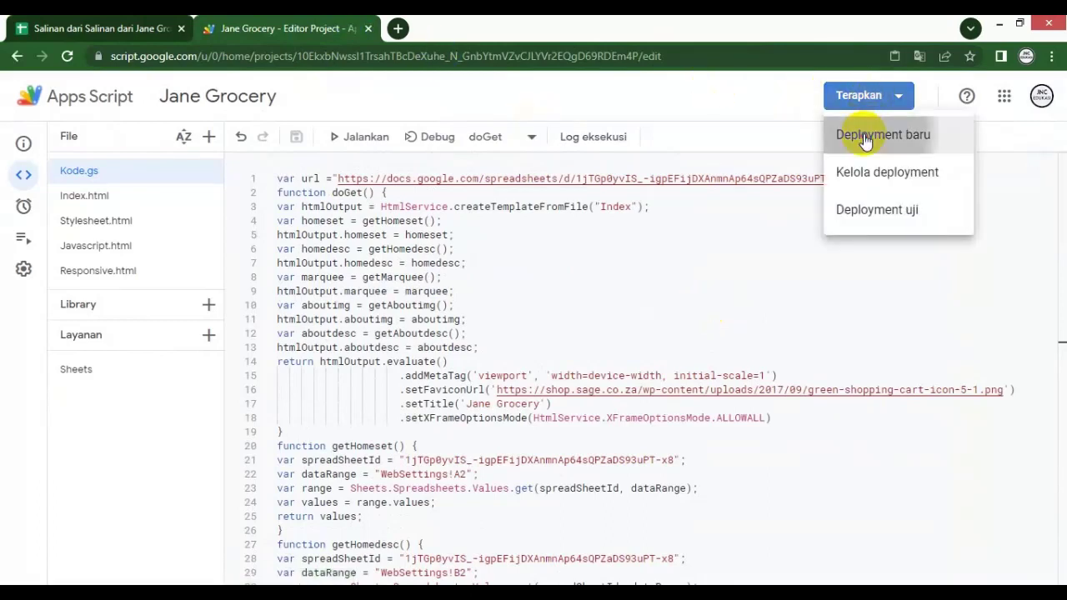
pyautogui.click(864, 134)
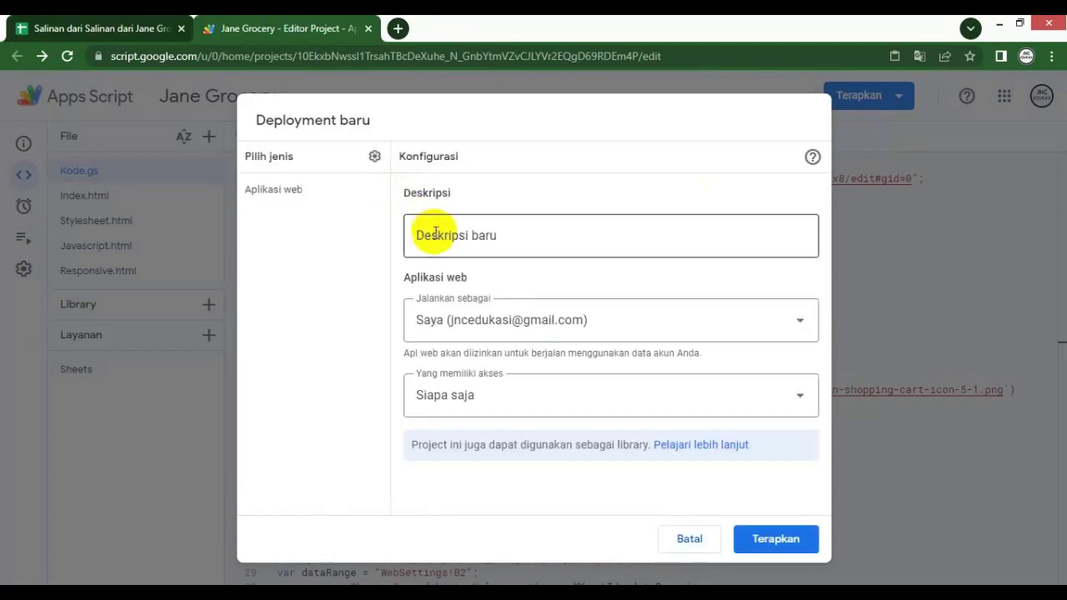
pyautogui.click(440, 233)
pyautogui.write('1')
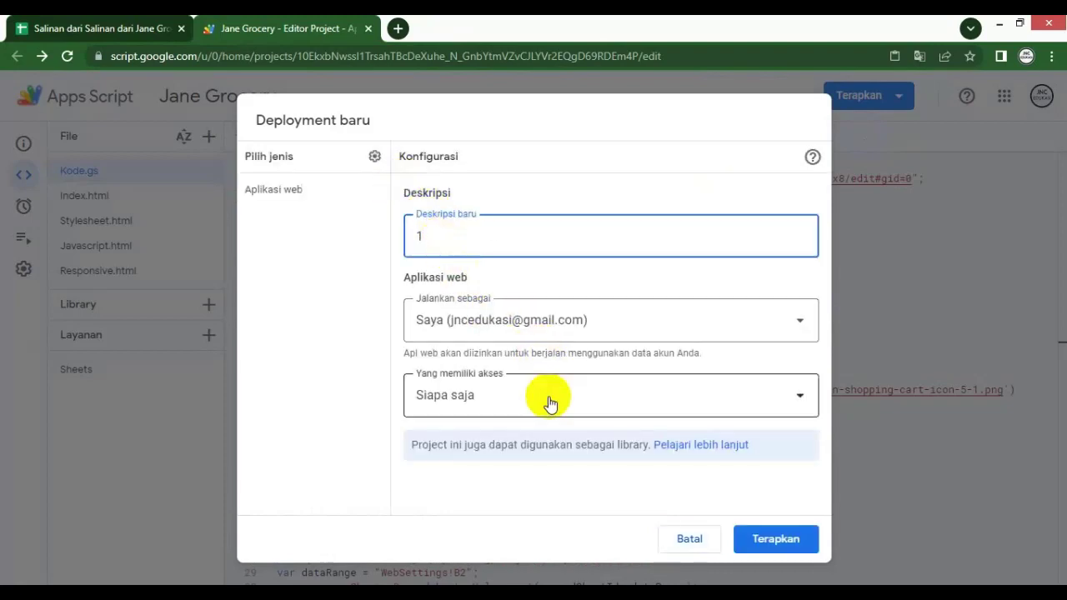
pyautogui.click(767, 538)
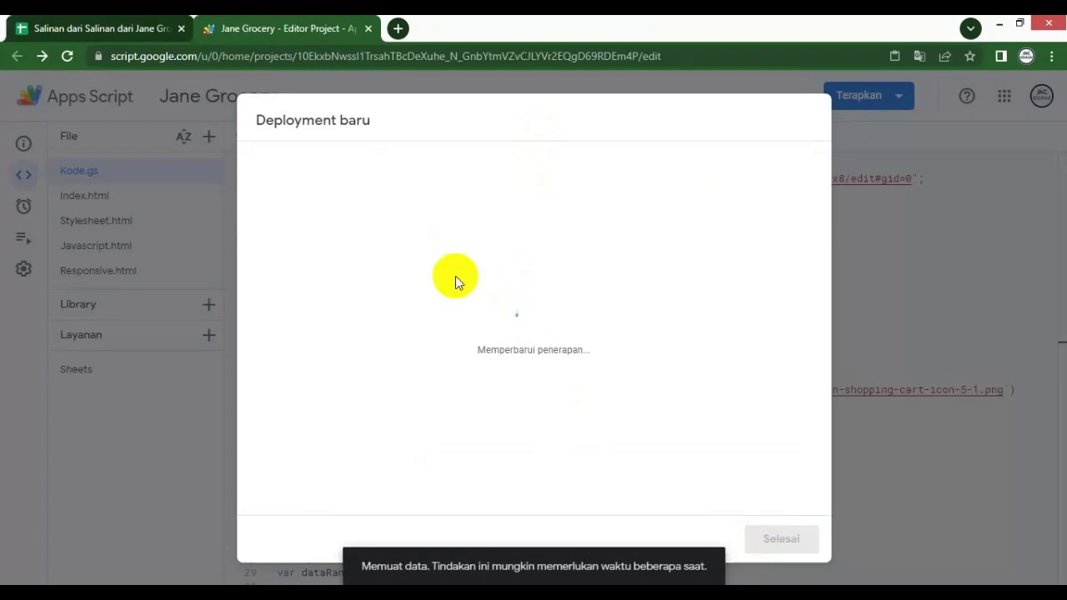
pyautogui.click(340, 197)
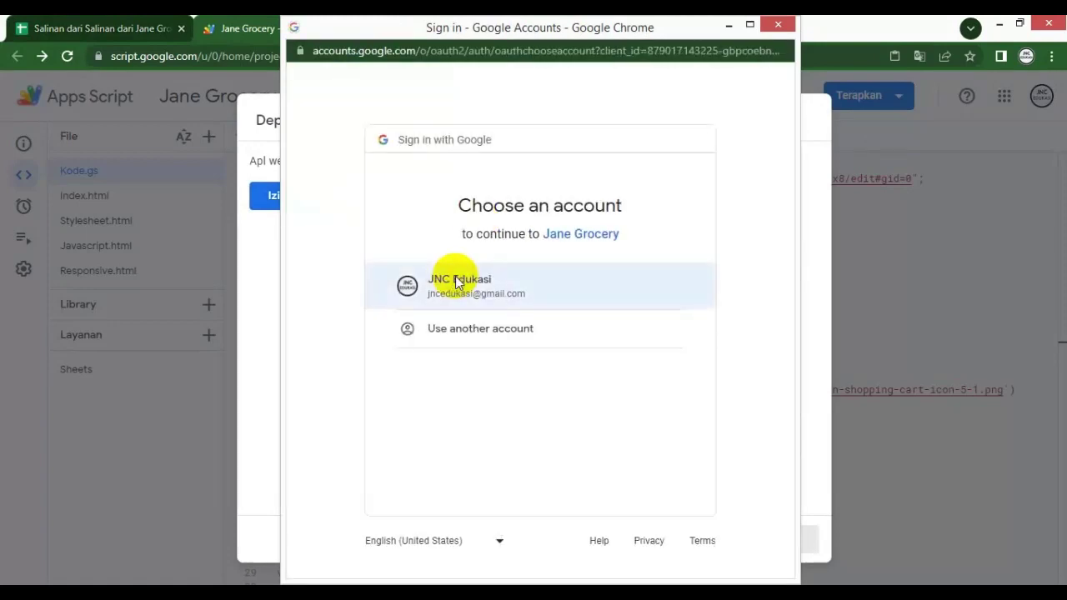
# Step: Choose the account, go through Advanced > Go to Jane Grocery (unsafe), and Allow access
pyautogui.click(456, 283)
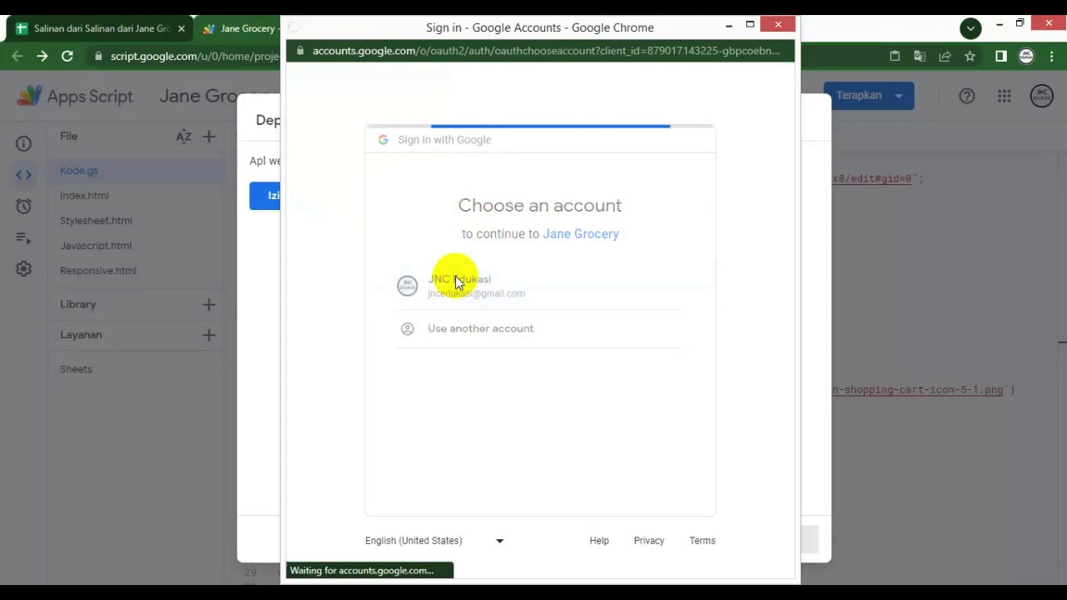
pyautogui.click(330, 357)
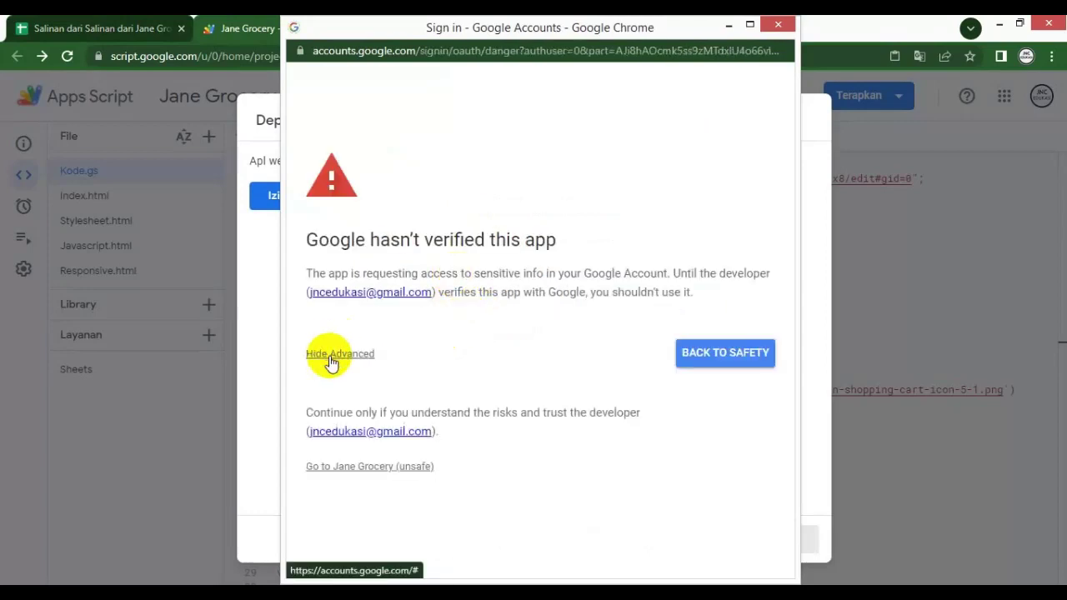
pyautogui.click(354, 468)
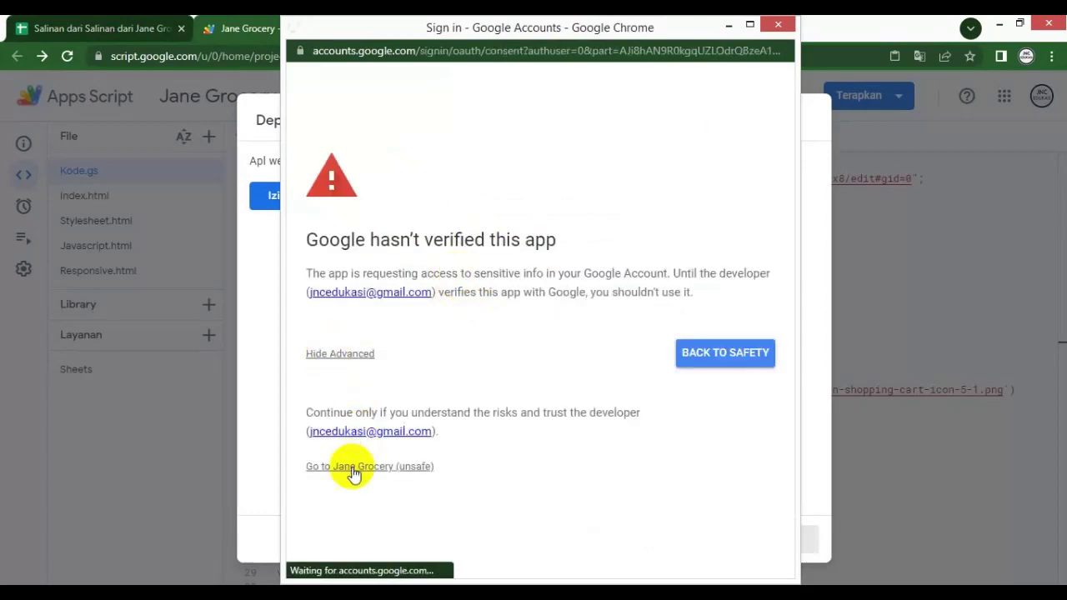
pyautogui.click(601, 504)
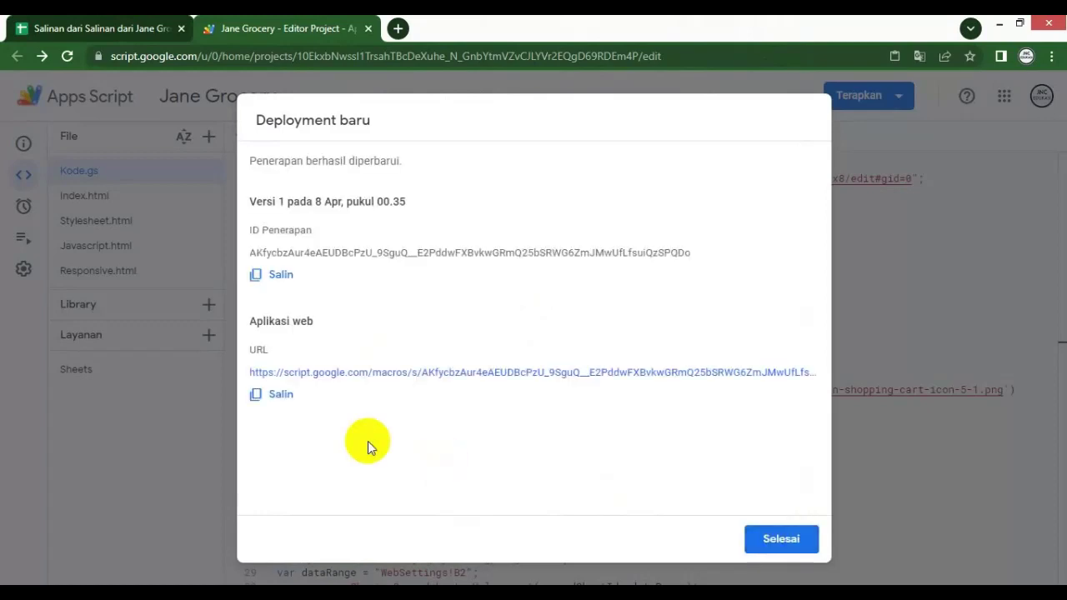
# Step: Open the deployed web app, then dismiss the deployment dialog and close the script editor
pyautogui.click(335, 373)
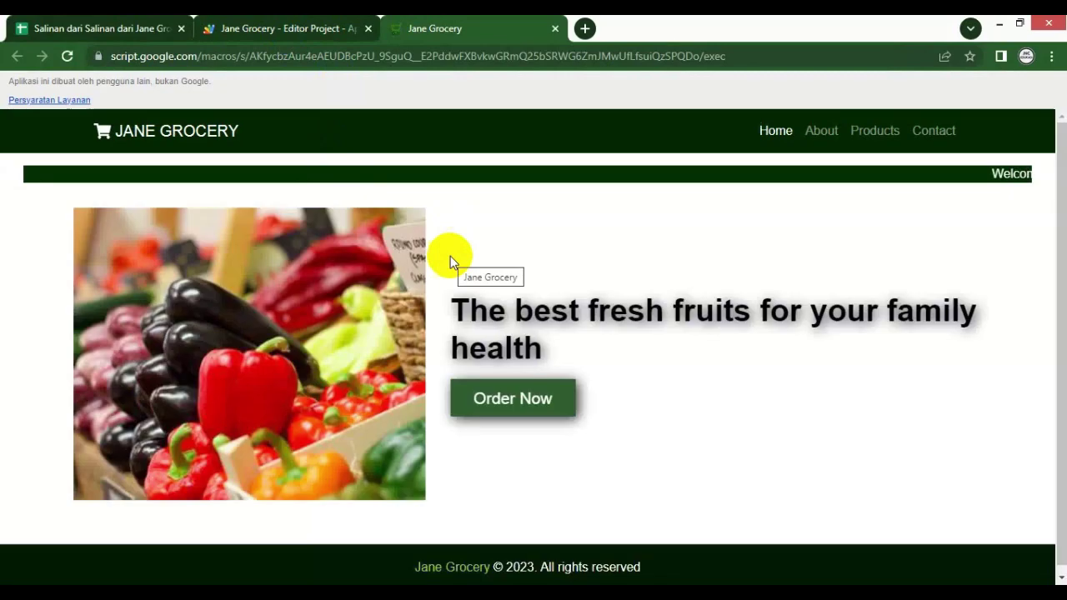
pyautogui.click(302, 28)
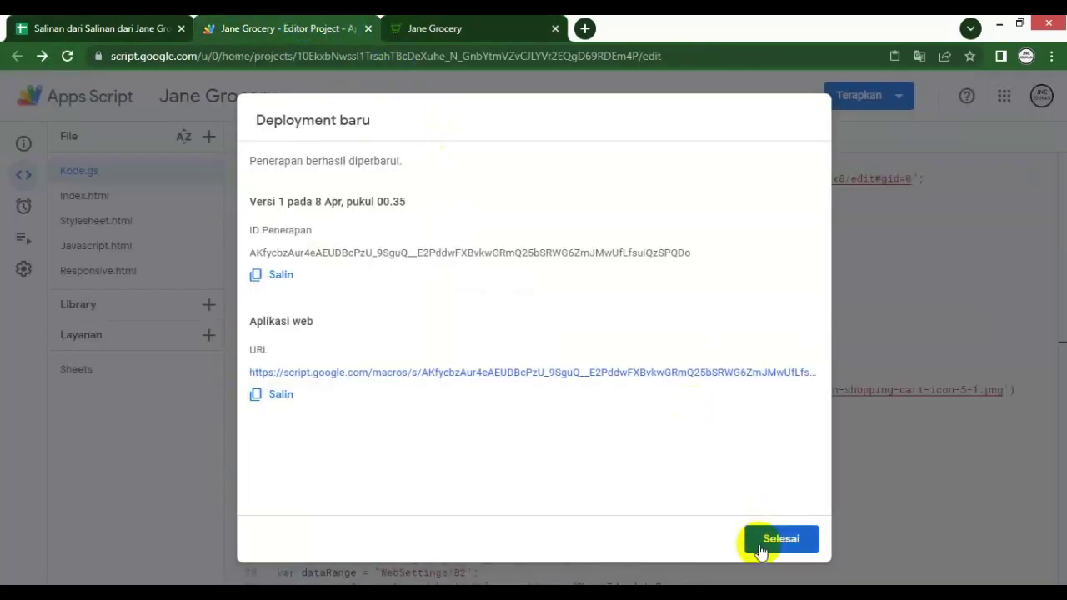
pyautogui.click(781, 539)
pyautogui.click(368, 28)
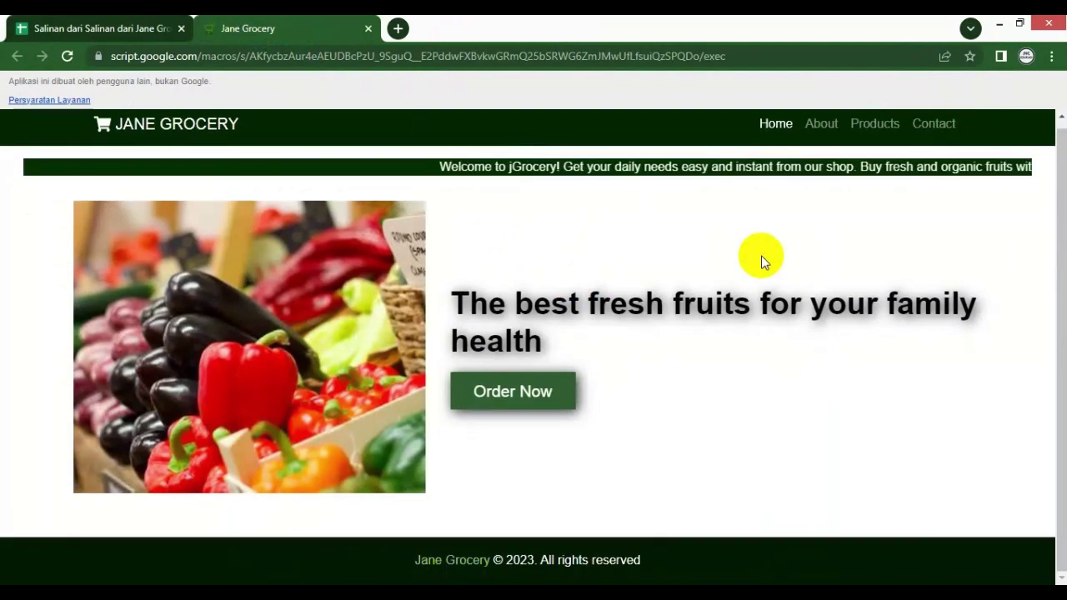
# Step: Browse the About, Products, Contact and Home sections, then open the products page
pyautogui.click(819, 134)
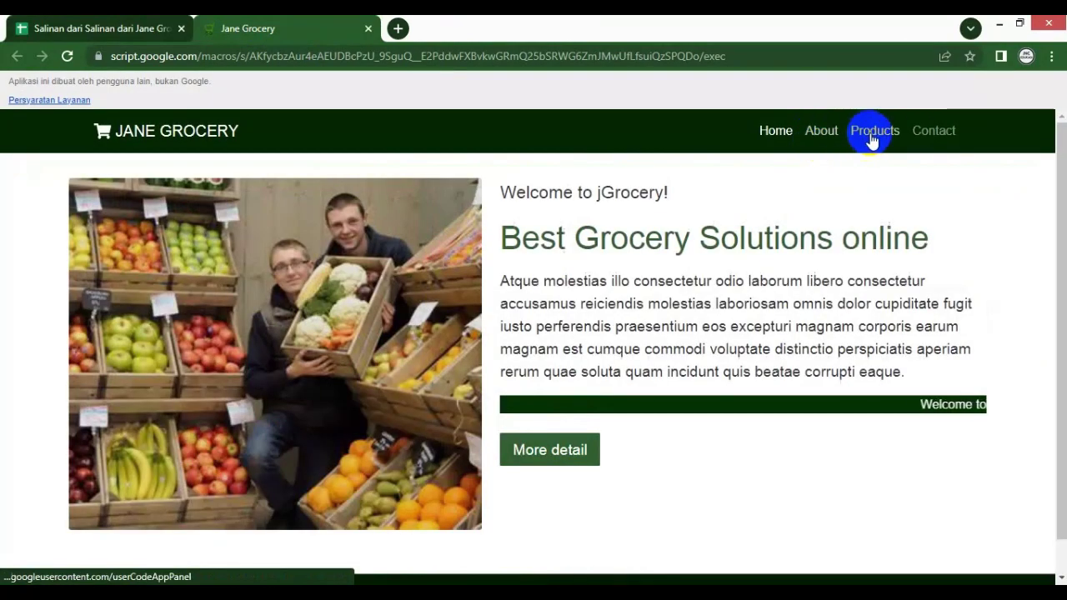
pyautogui.click(862, 135)
pyautogui.click(922, 135)
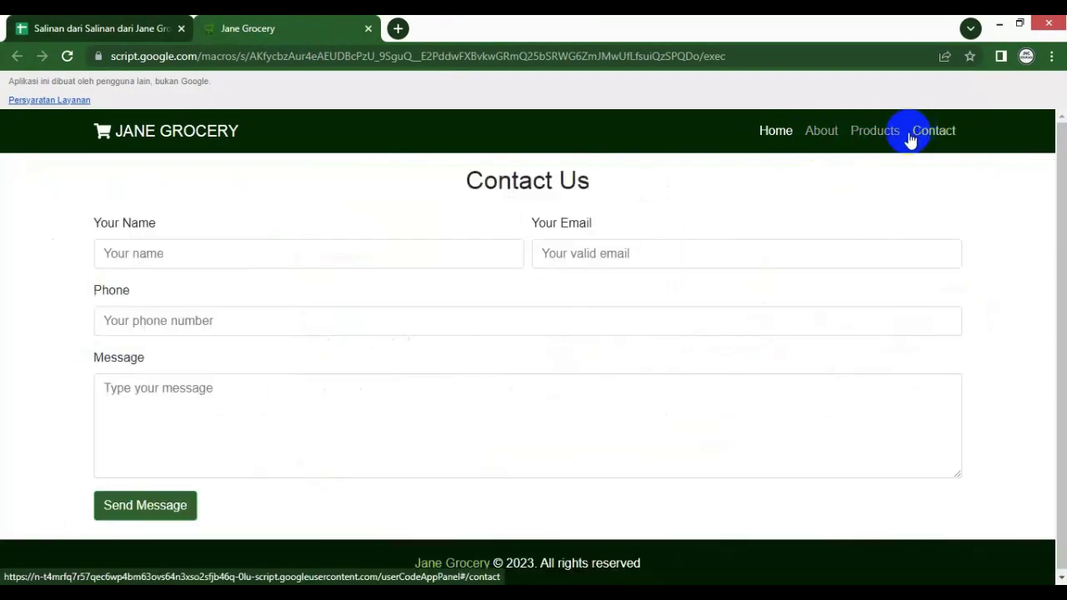
pyautogui.click(780, 137)
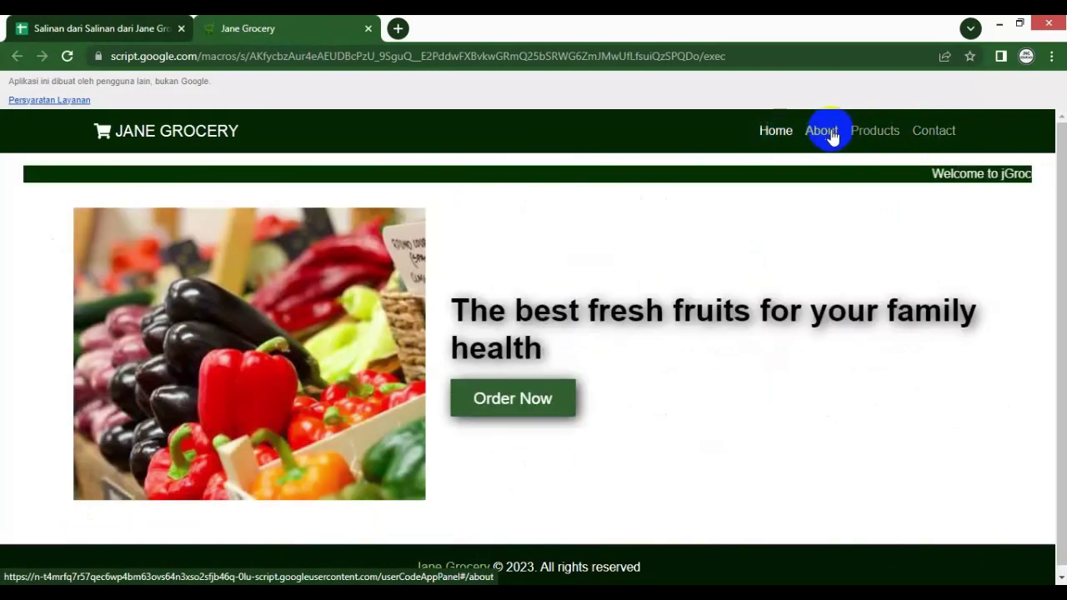
pyautogui.click(830, 137)
pyautogui.click(759, 132)
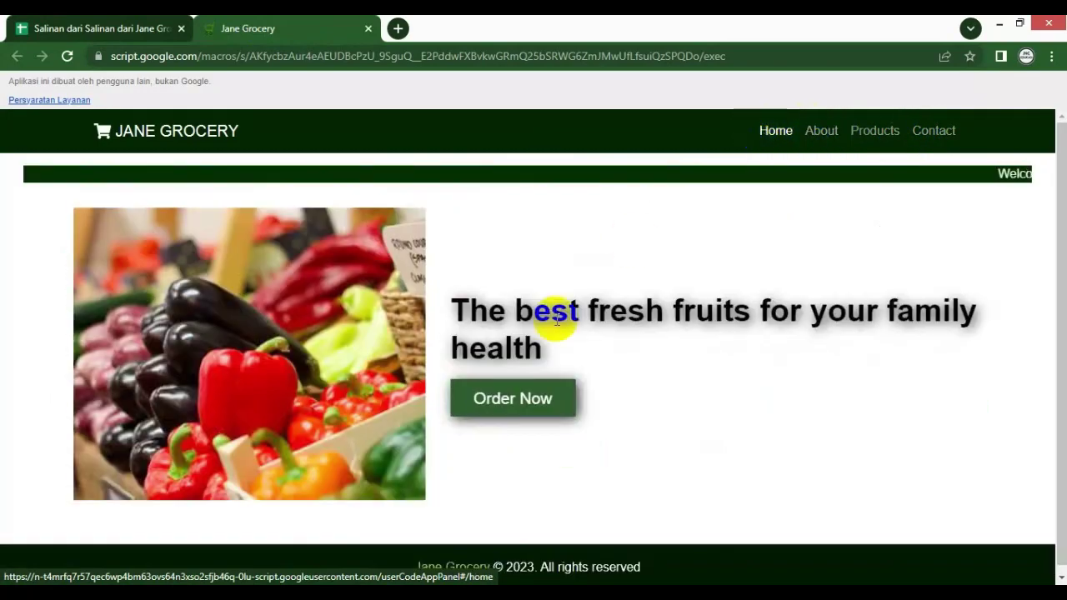
pyautogui.click(532, 397)
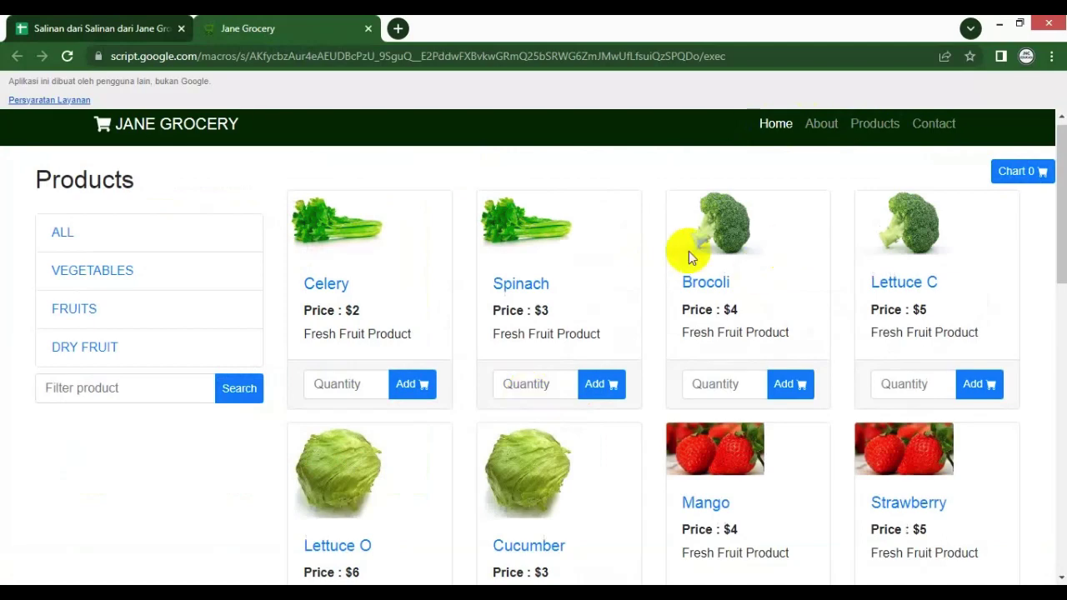
pyautogui.write('2')
# Step: Order 2 Celery, filling in the customer's name, contact number and address, and confirm
pyautogui.click(406, 388)
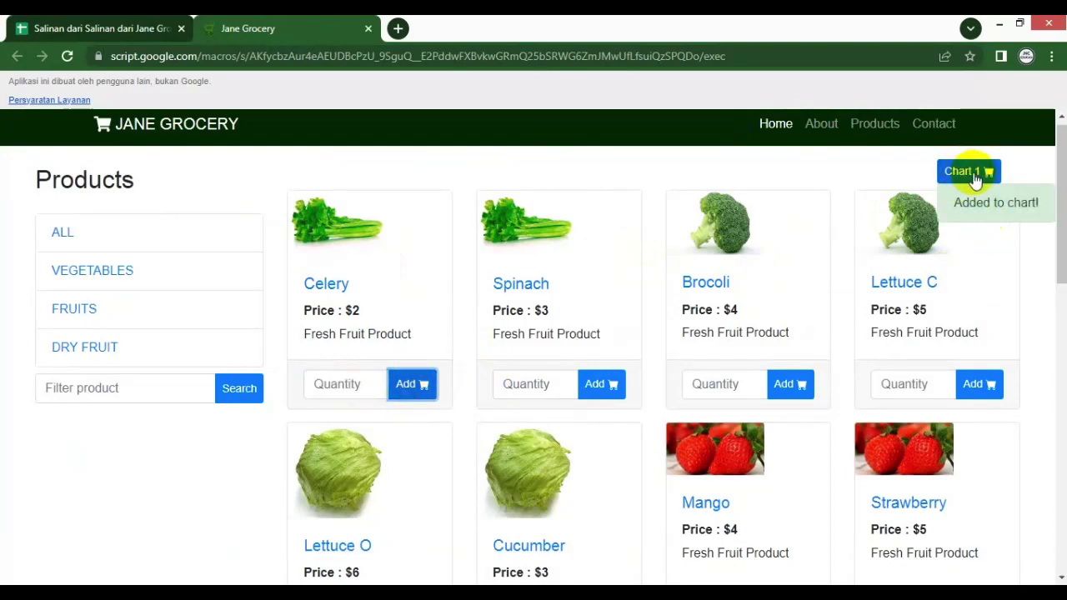
pyautogui.click(959, 172)
pyautogui.click(447, 276)
pyautogui.write('Jane')
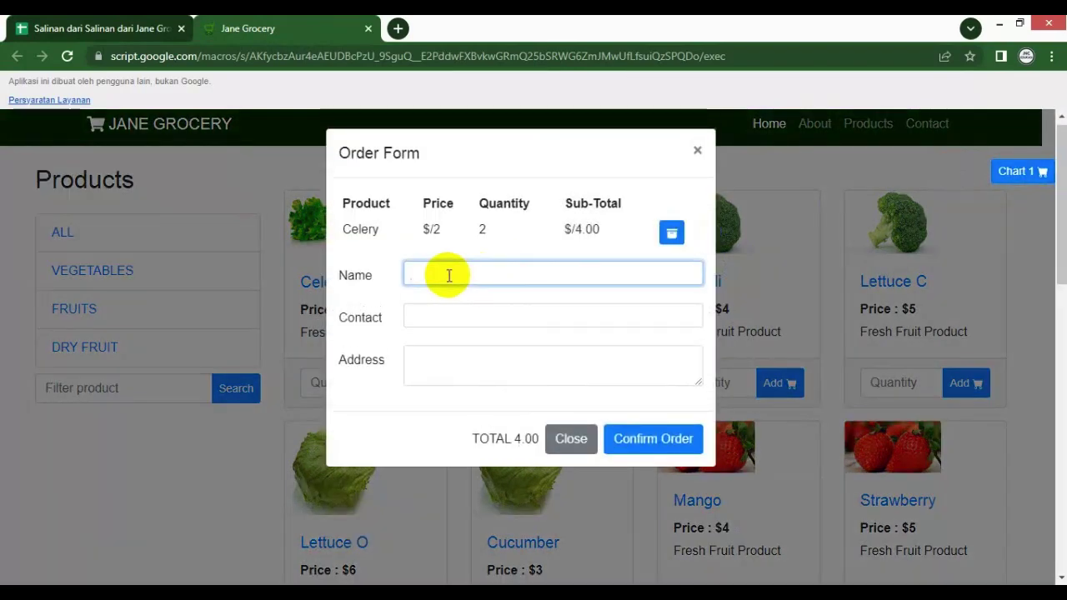
pyautogui.click(423, 315)
pyautogui.write('1234567')
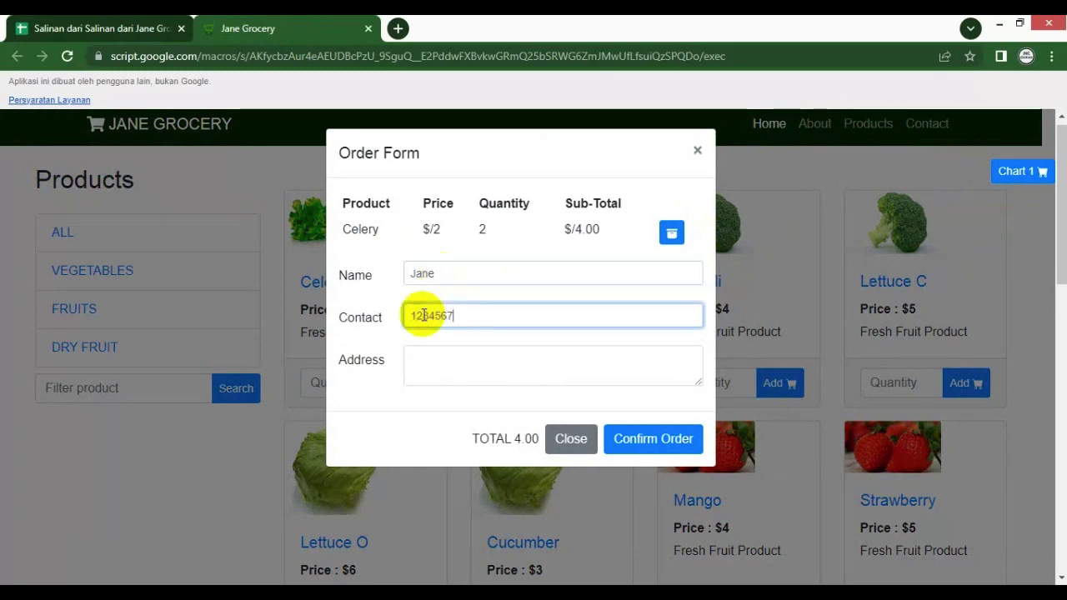
pyautogui.write('88')
pyautogui.click(406, 370)
pyautogui.write('Sam')
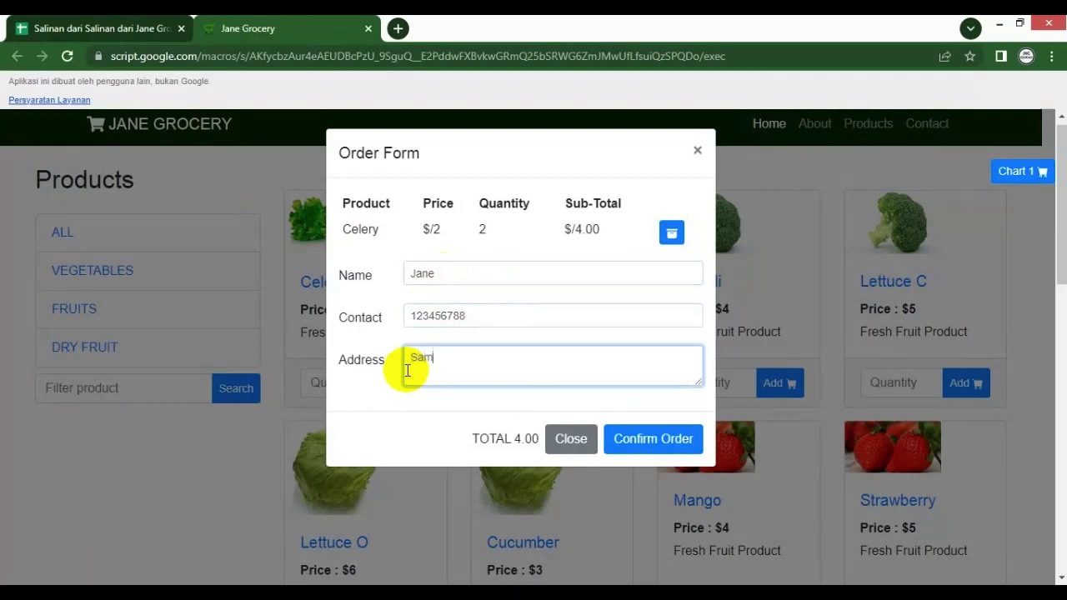
pyautogui.write('ple 123')
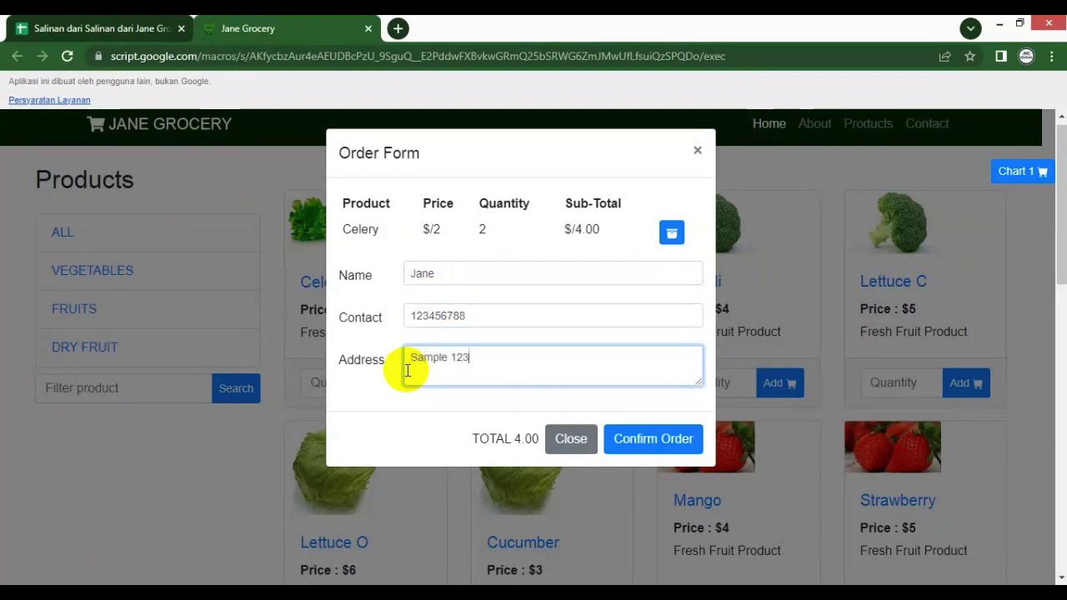
pyautogui.click(646, 445)
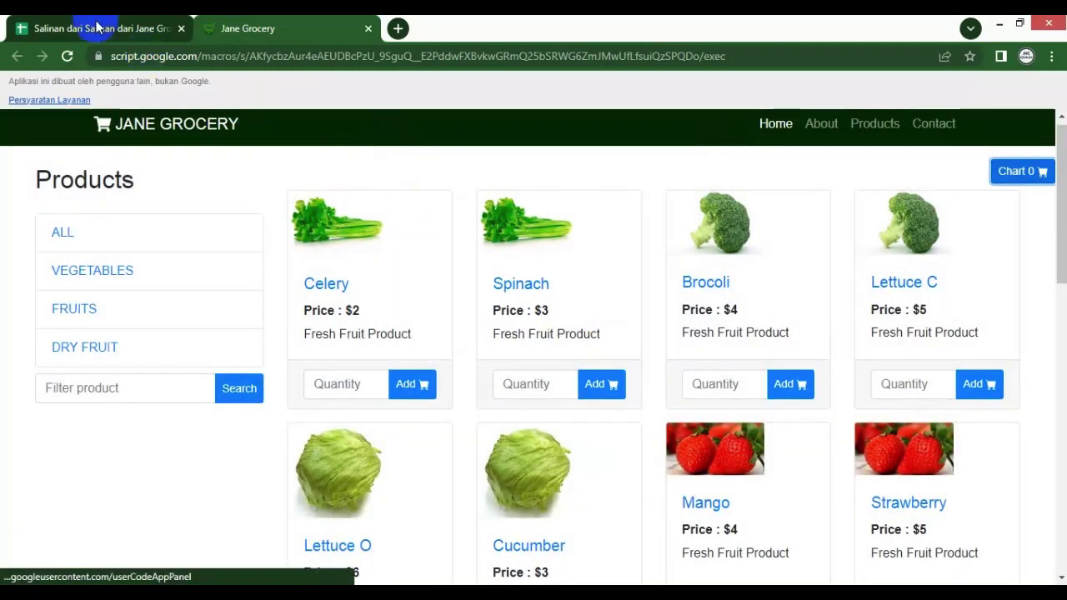
# Step: Check the new Celery order row in the ListOrder sheet, then return to the store
pyautogui.click(39, 21)
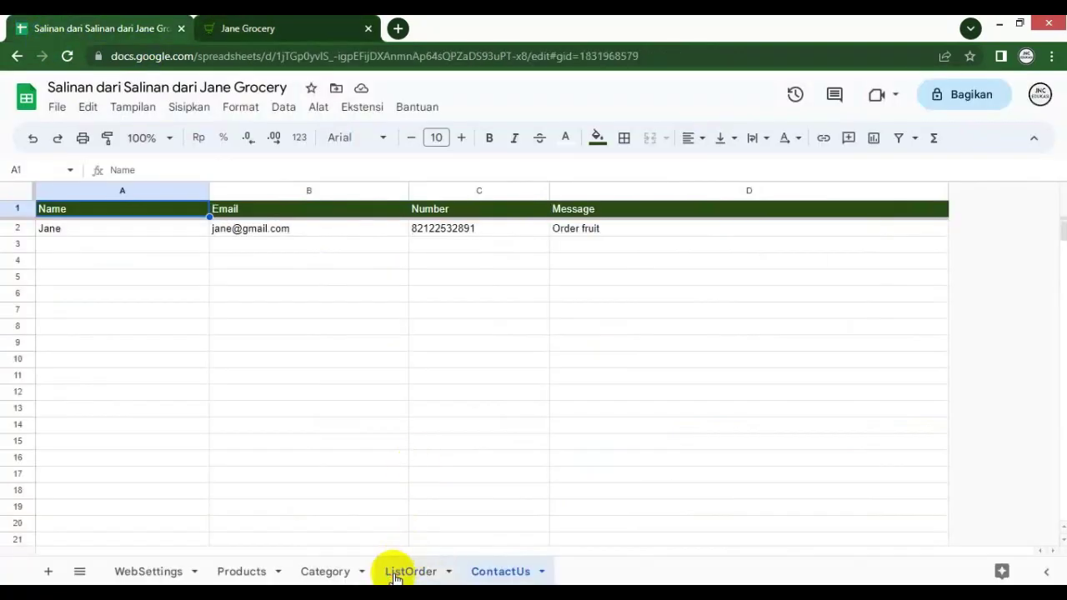
pyautogui.click(395, 576)
pyautogui.click(286, 357)
pyautogui.click(222, 265)
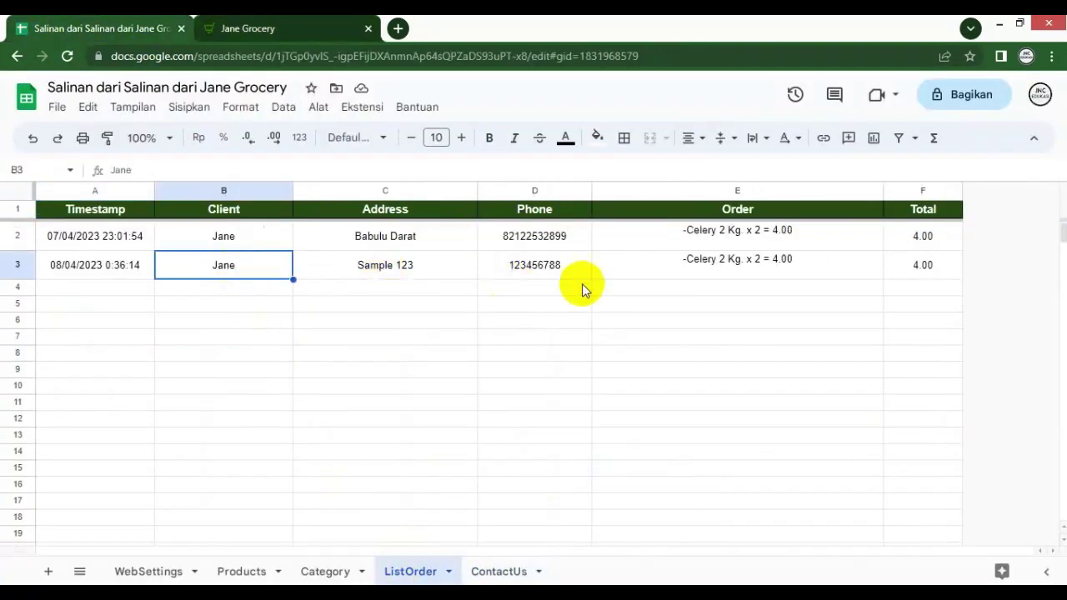
pyautogui.click(739, 265)
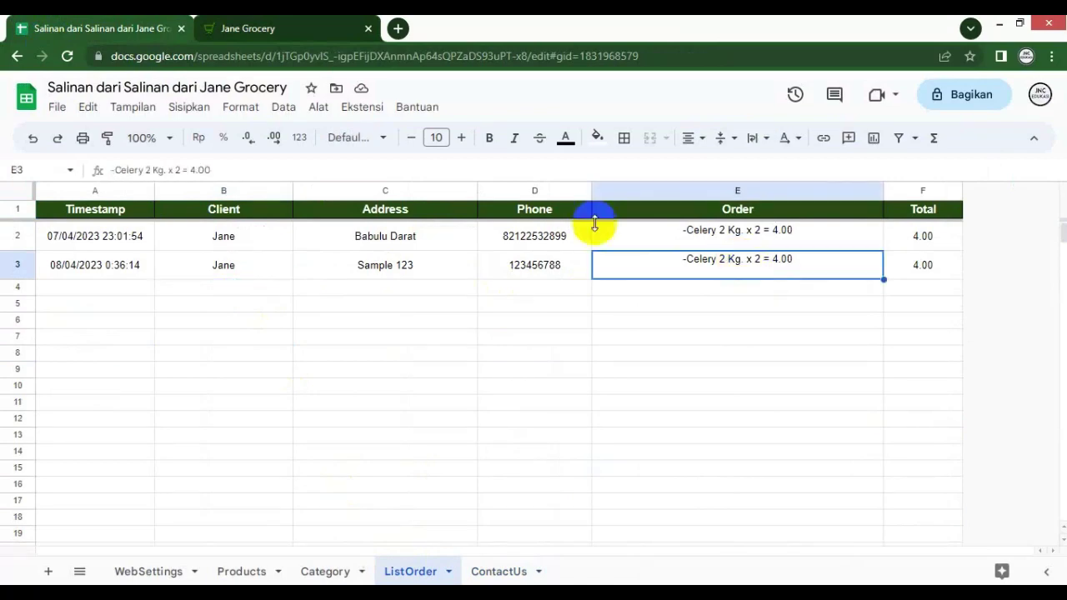
pyautogui.click(272, 27)
# Step: Filter the products by vegetables, then fruit, then DRY FRUIT
pyautogui.scroll(-1, 725, 232)
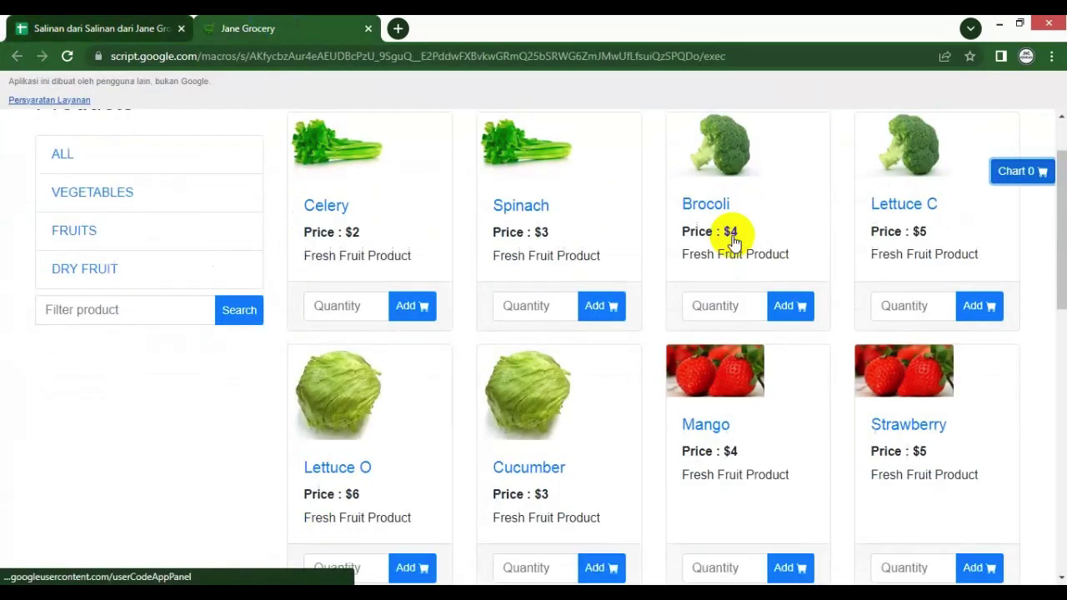
pyautogui.scroll(1, 583, 236)
pyautogui.click(119, 271)
pyautogui.scroll(-2, 457, 321)
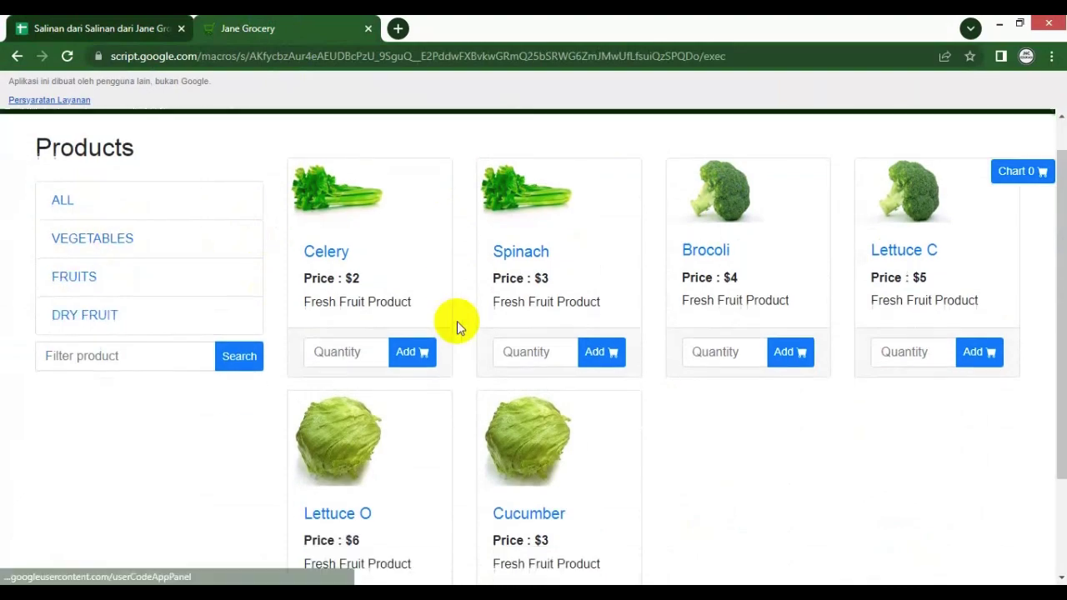
pyautogui.scroll(1, 212, 297)
pyautogui.click(74, 238)
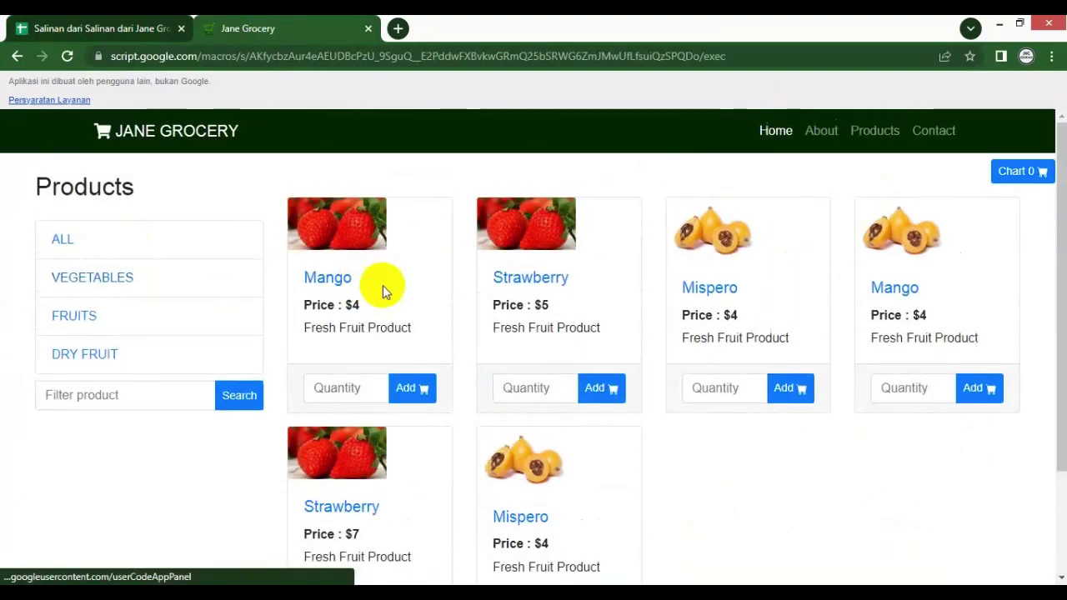
pyautogui.scroll(-2, 382, 285)
pyautogui.scroll(2, 334, 289)
pyautogui.click(108, 351)
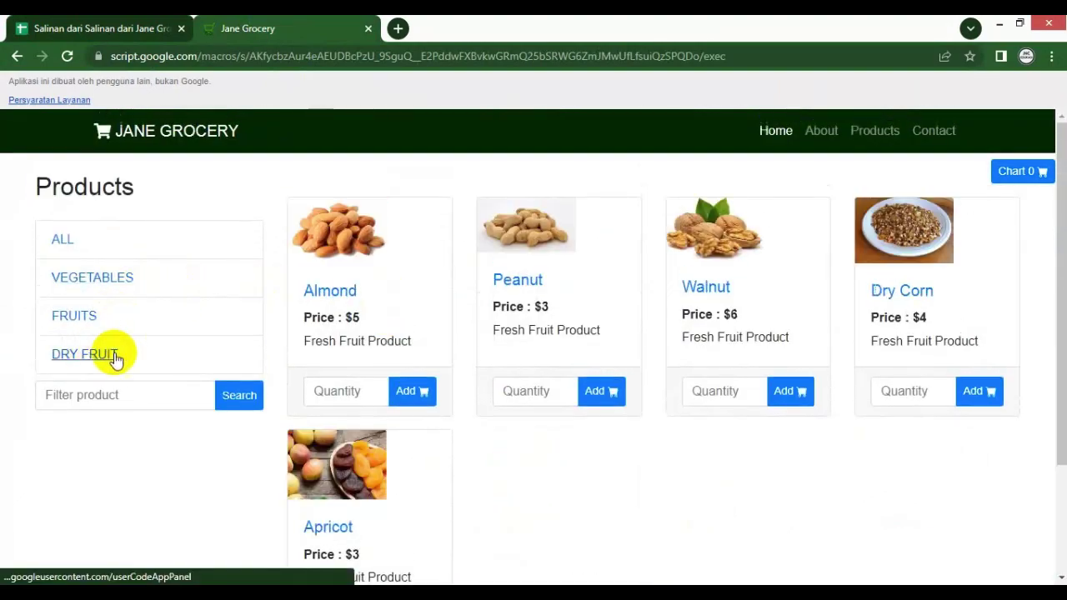
pyautogui.scroll(-2, 548, 353)
pyautogui.scroll(2, 547, 353)
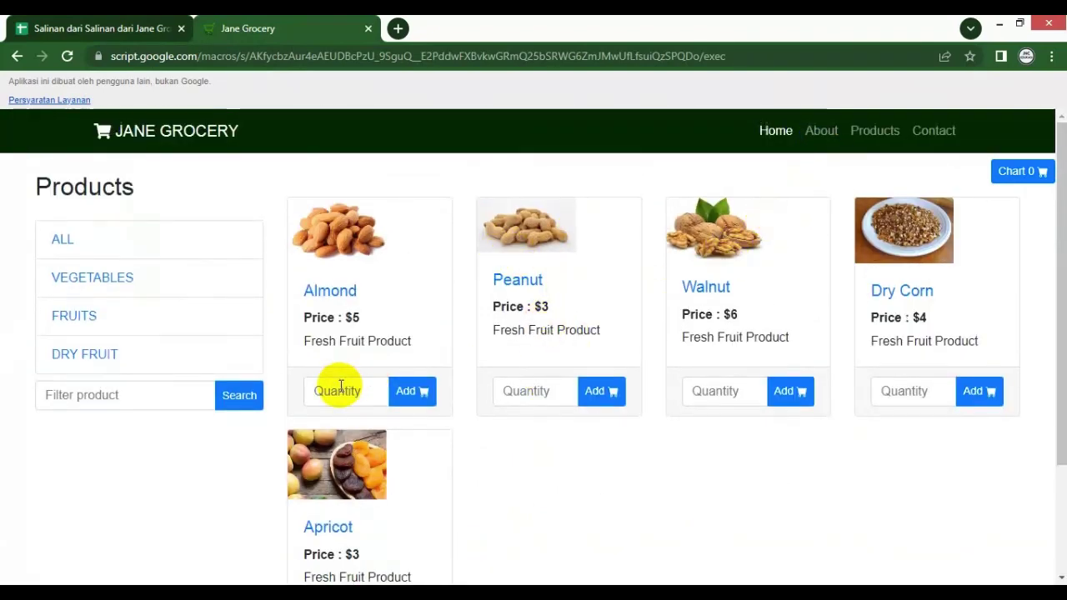
# Step: Order 3 Almond with the customer's name, contact number and address, and confirm
pyautogui.click(409, 393)
pyautogui.click(966, 174)
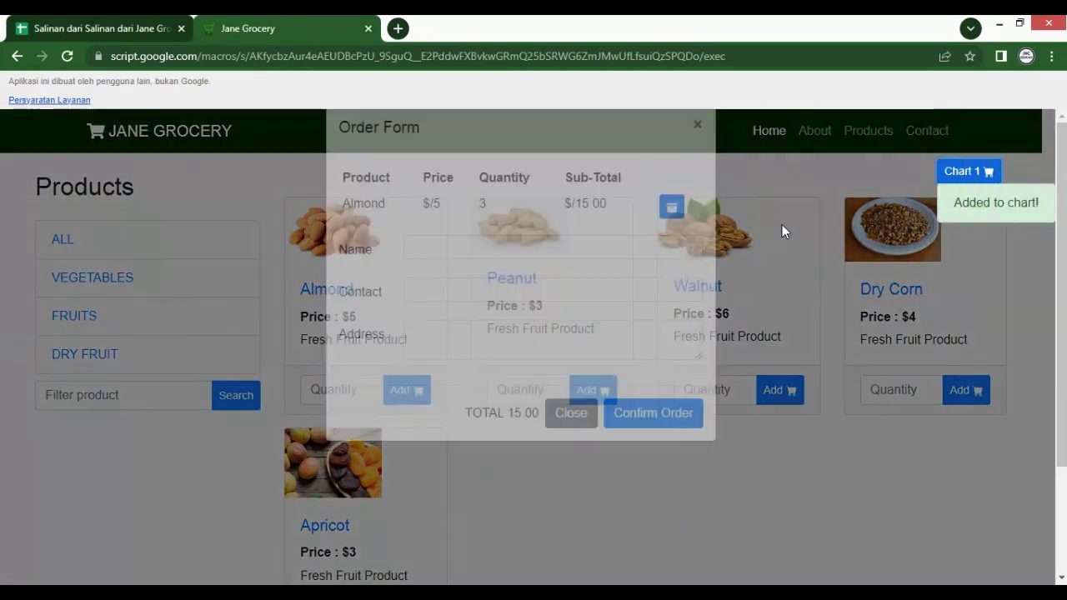
pyautogui.click(463, 277)
pyautogui.write('Sample')
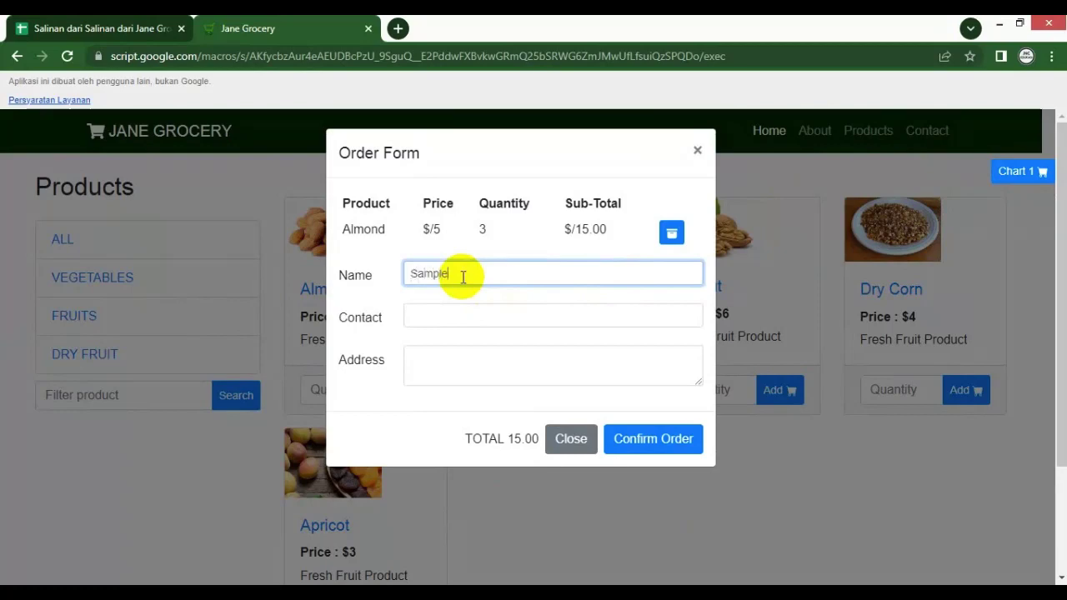
pyautogui.click(434, 317)
pyautogui.write('1233')
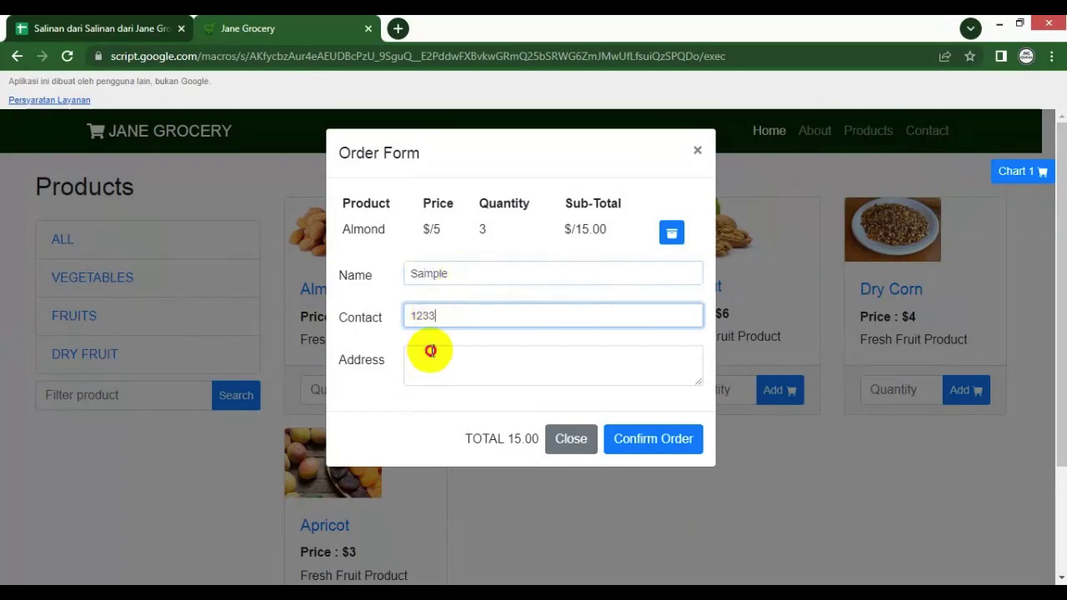
pyautogui.click(432, 352)
pyautogui.write('Test')
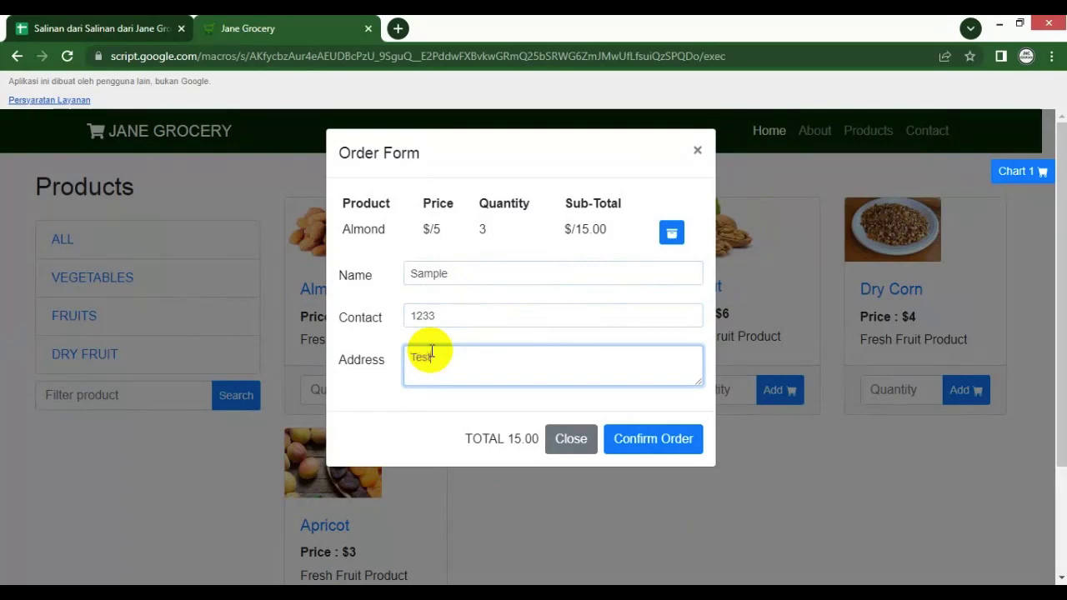
pyautogui.click(658, 444)
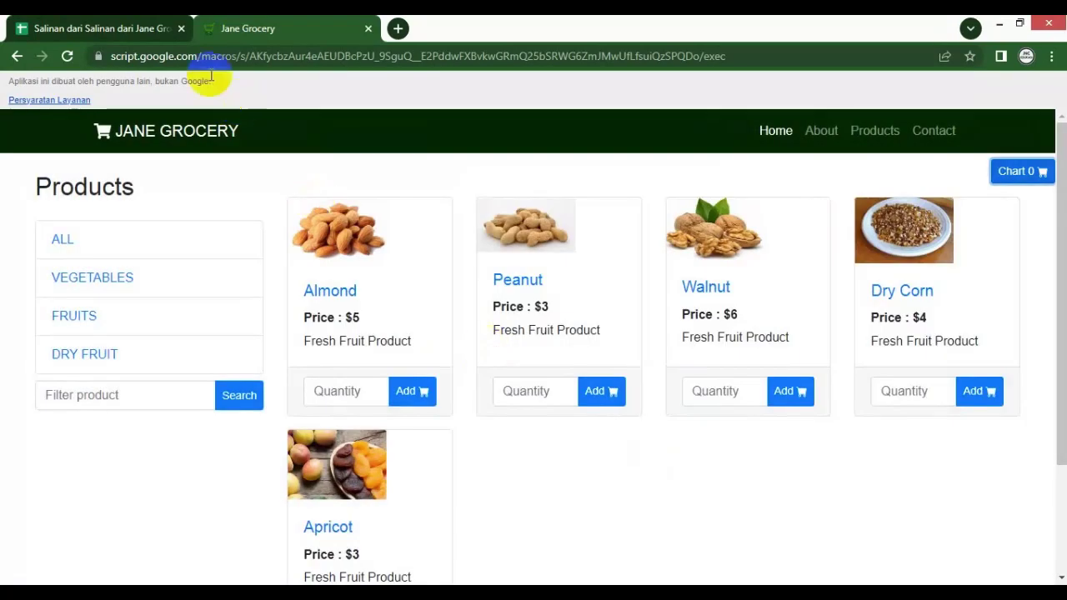
# Step: Verify the 15.00 Almond order appears as row 4 in ListOrder
pyautogui.click(100, 26)
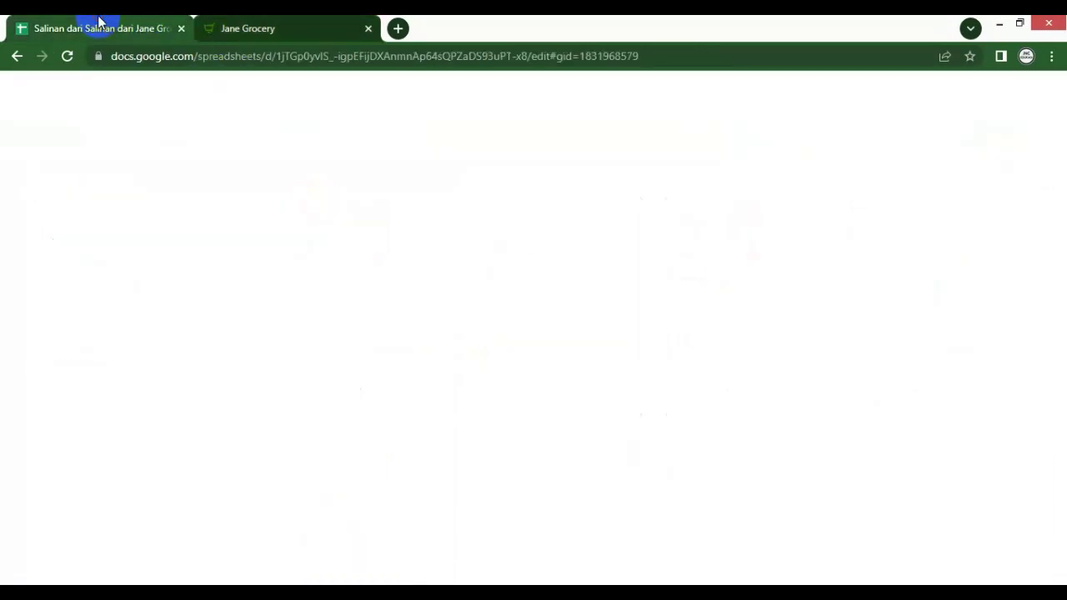
pyautogui.click(358, 297)
pyautogui.click(506, 295)
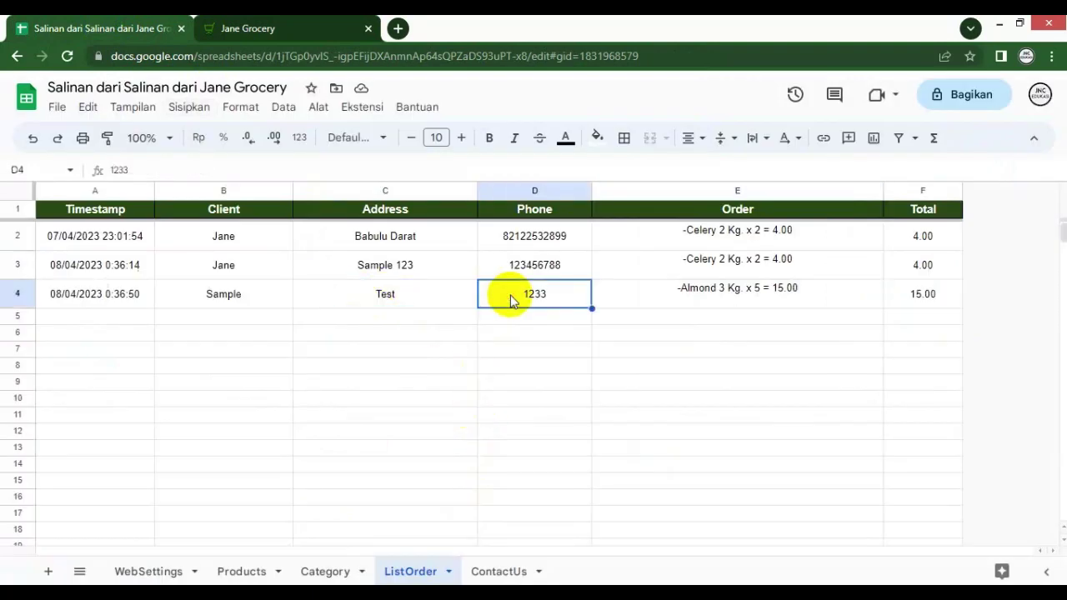
# Step: Back in the store, cycle the fruit and vegetable filters, show all products, and go Home
pyautogui.click(317, 25)
pyautogui.click(78, 315)
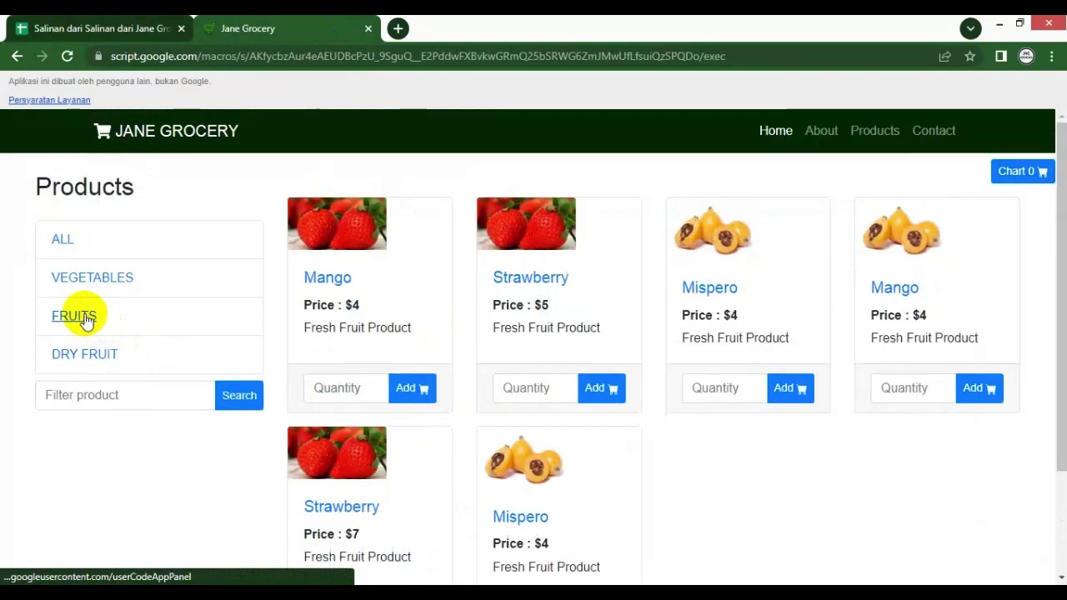
pyautogui.click(78, 277)
pyautogui.click(65, 241)
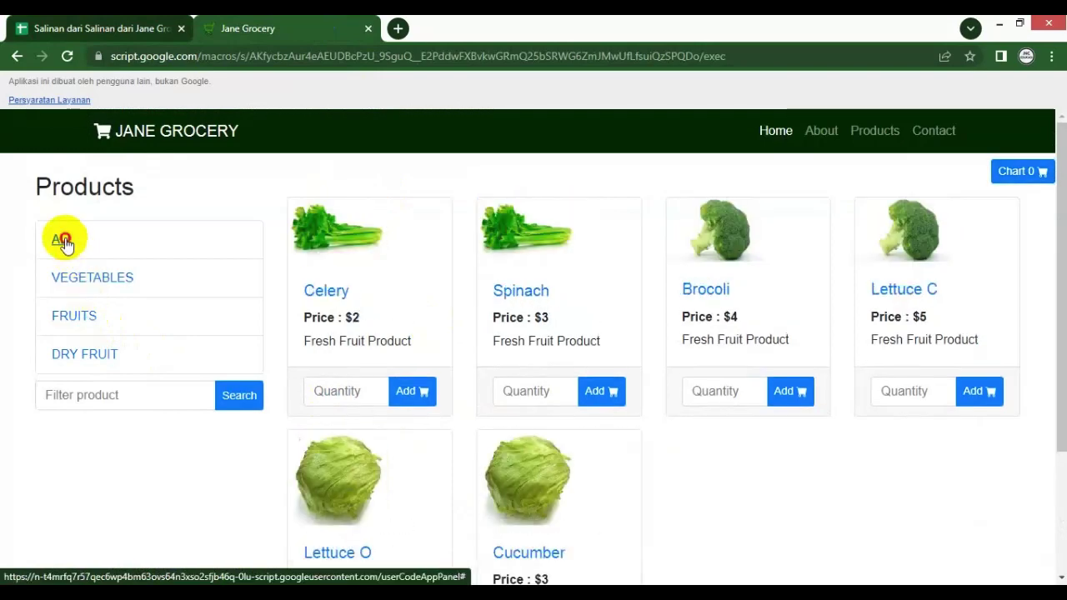
pyautogui.click(777, 130)
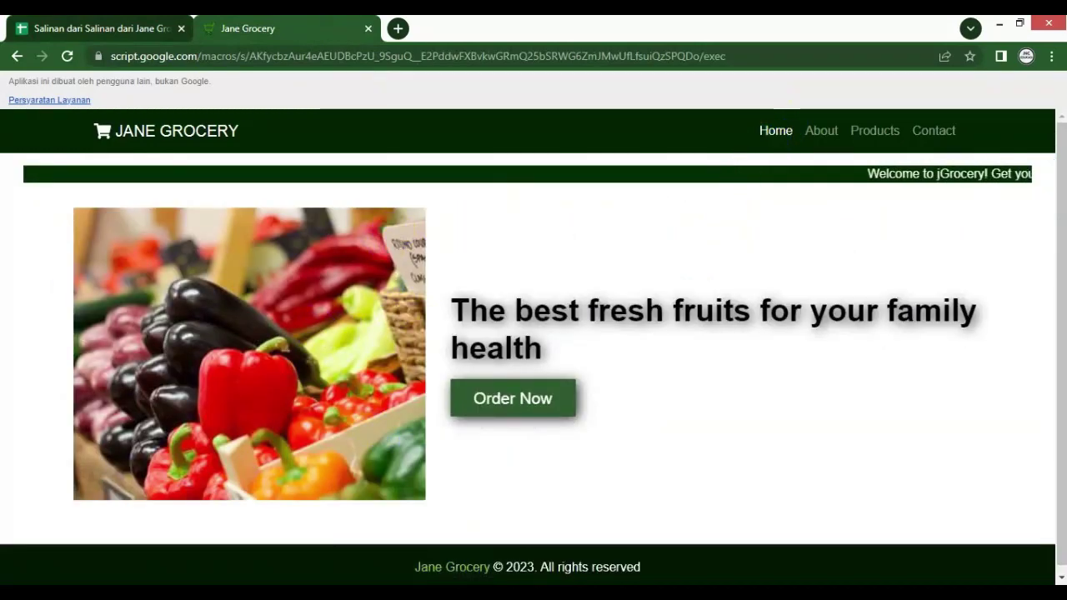
# Step: Search 'green grocery' in a new tab and browse the image results
pyautogui.click(397, 28)
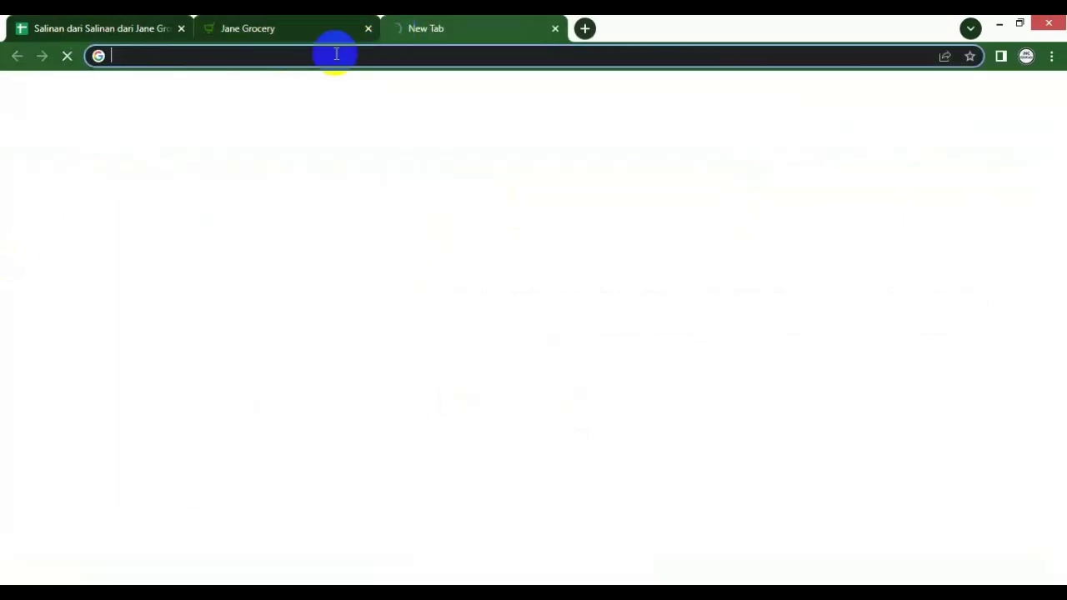
pyautogui.write('g')
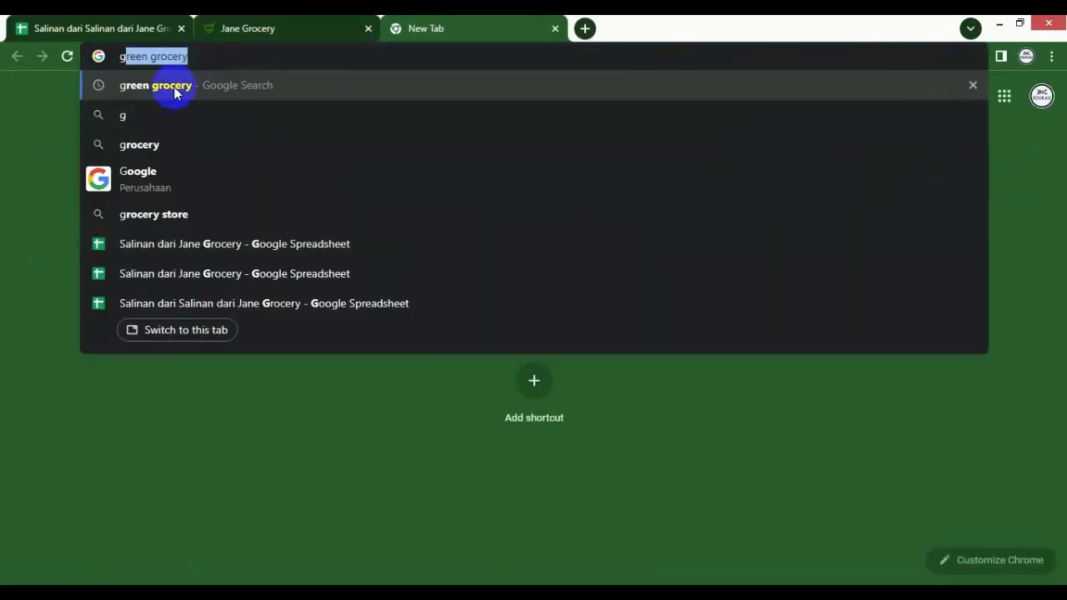
pyautogui.click(174, 94)
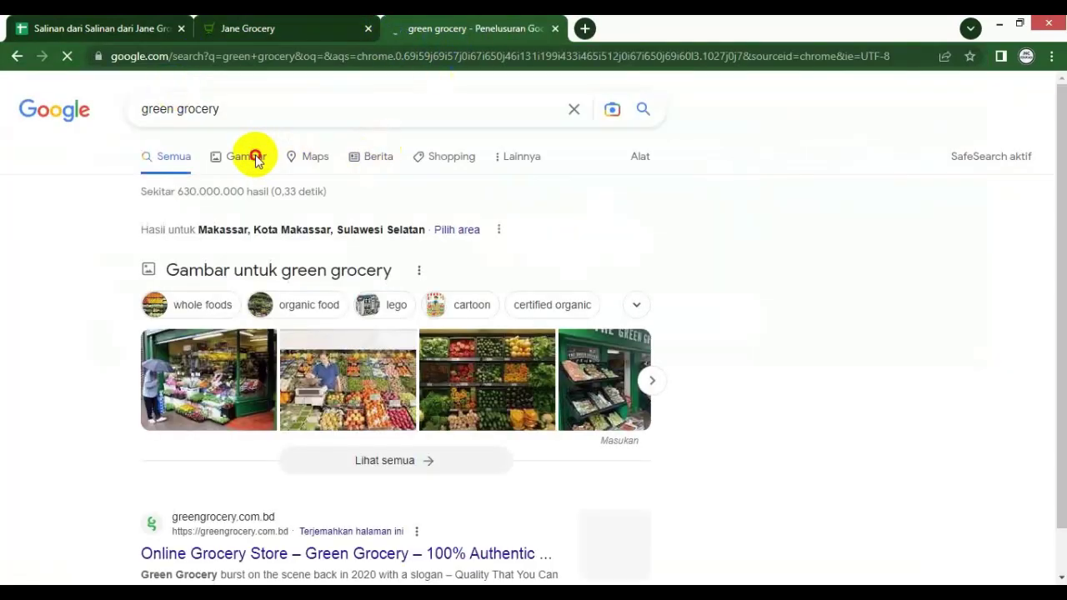
pyautogui.click(257, 161)
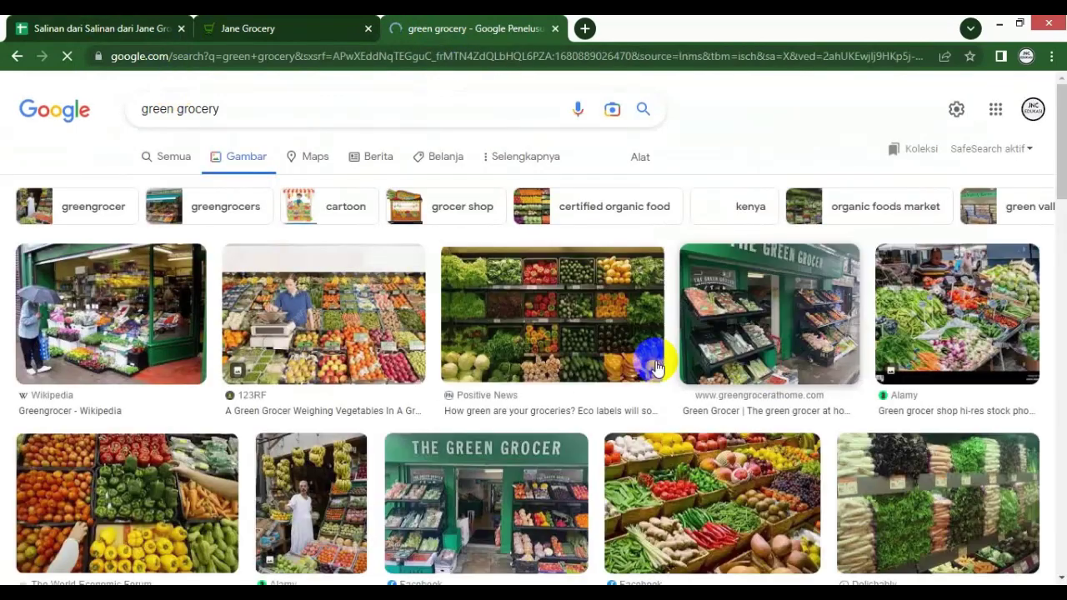
pyautogui.scroll(-4, 805, 381)
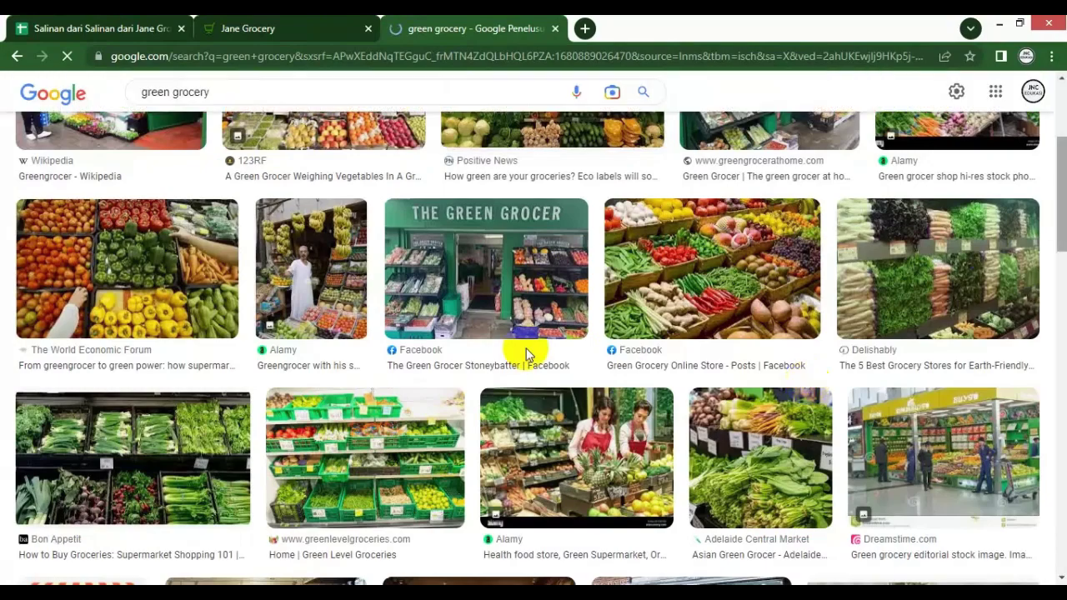
pyautogui.scroll(-3, 528, 353)
pyautogui.scroll(-2, 429, 376)
pyautogui.scroll(-2, 430, 377)
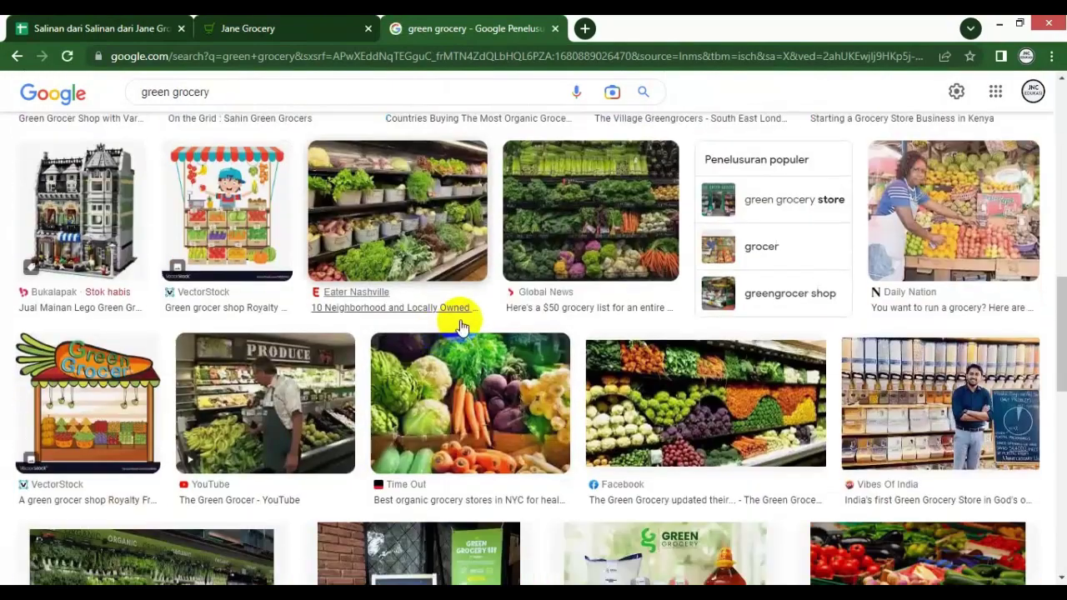
# Step: Open the Eater Nashville shelf photo in its own tab and select its address
pyautogui.rightClick(412, 220)
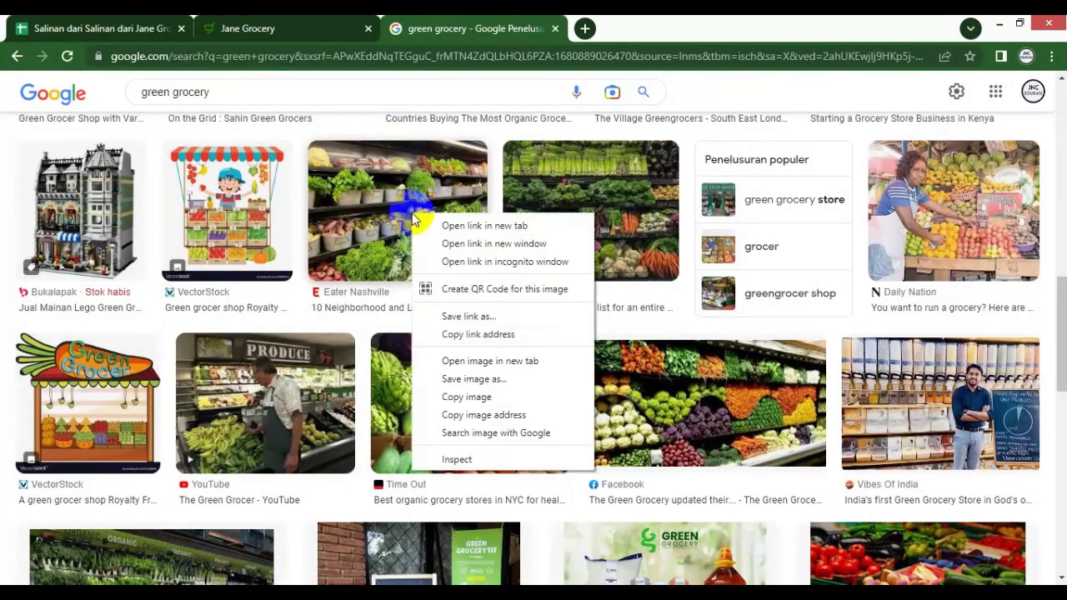
pyautogui.click(486, 359)
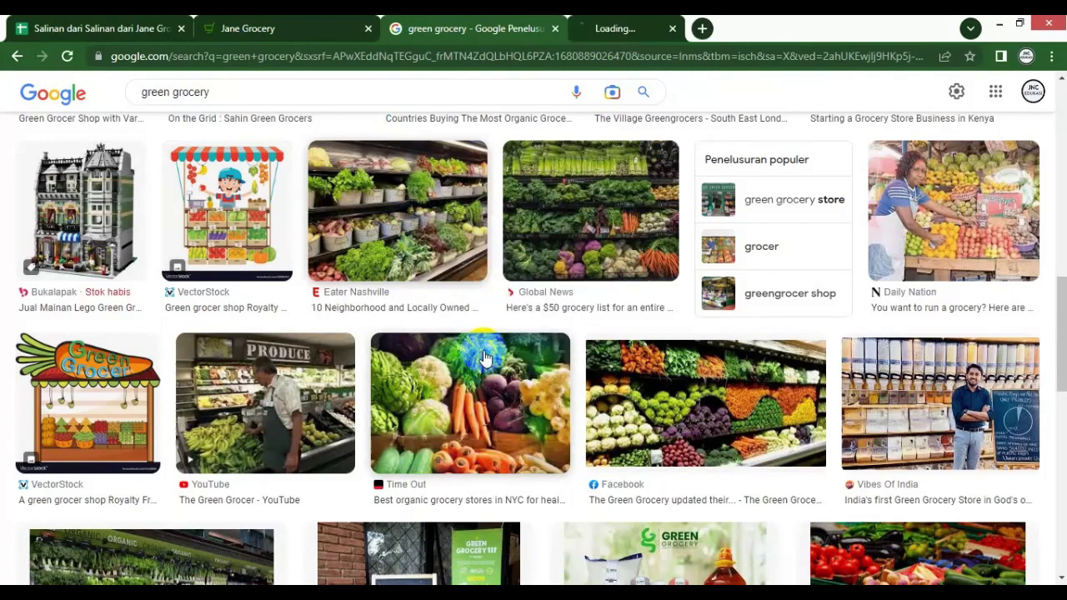
pyautogui.click(632, 25)
pyautogui.tripleClick(533, 55)
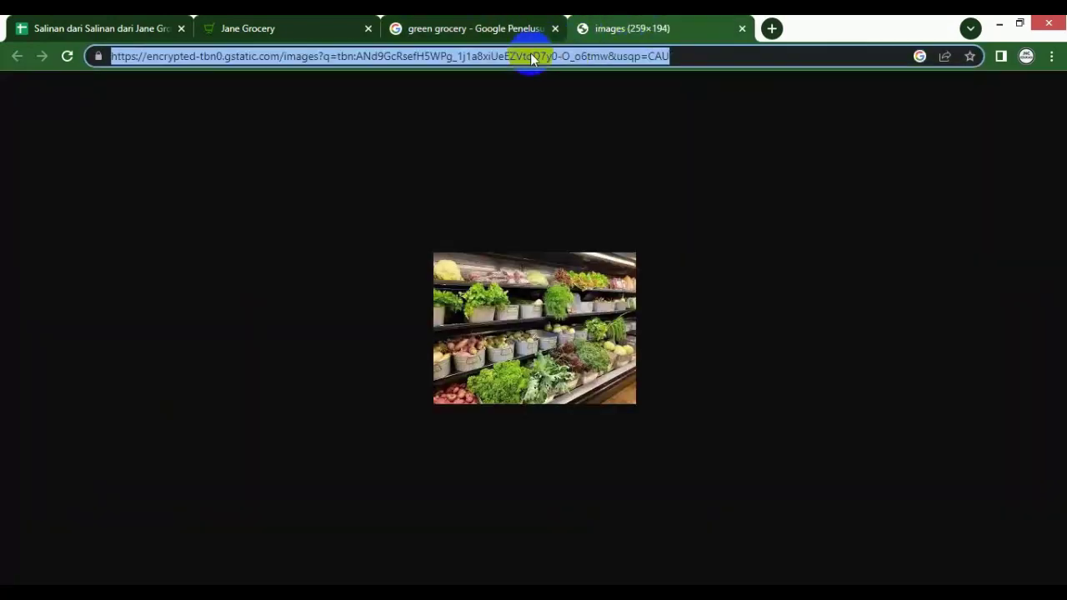
pyautogui.click(134, 23)
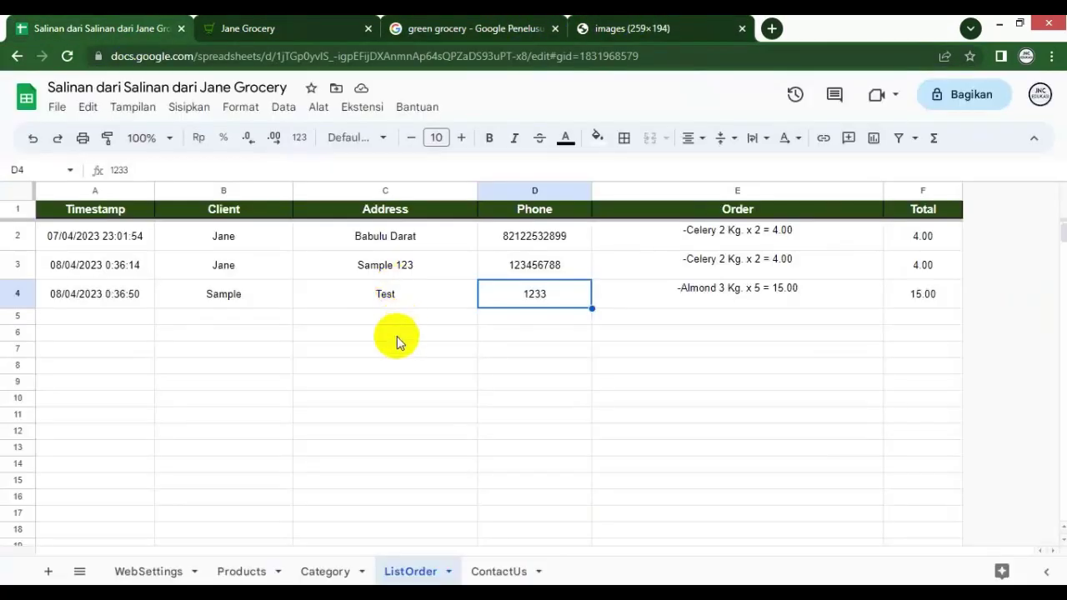
# Step: Replace WebSettings cell A2's Home Image link with the shelf photo's address and reload Jane Grocery
pyautogui.click(150, 573)
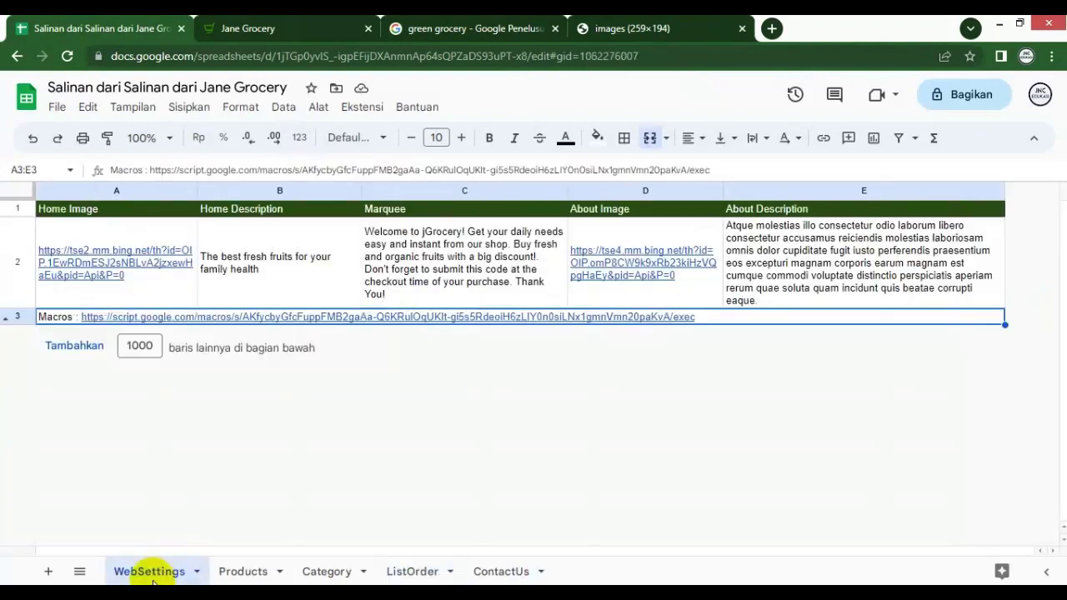
pyautogui.click(279, 27)
pyautogui.click(79, 37)
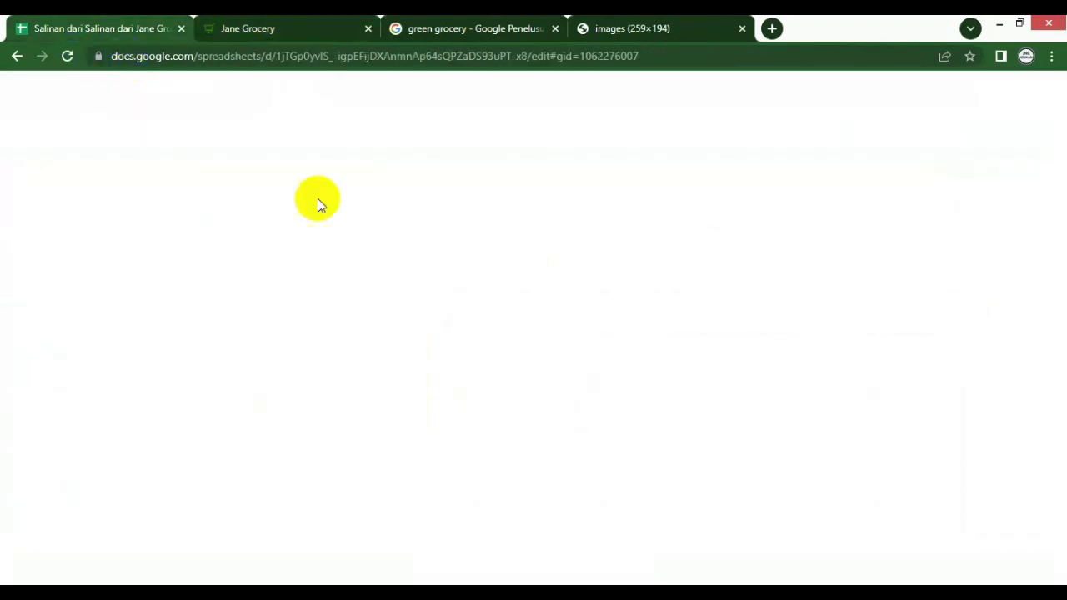
pyautogui.click(156, 267)
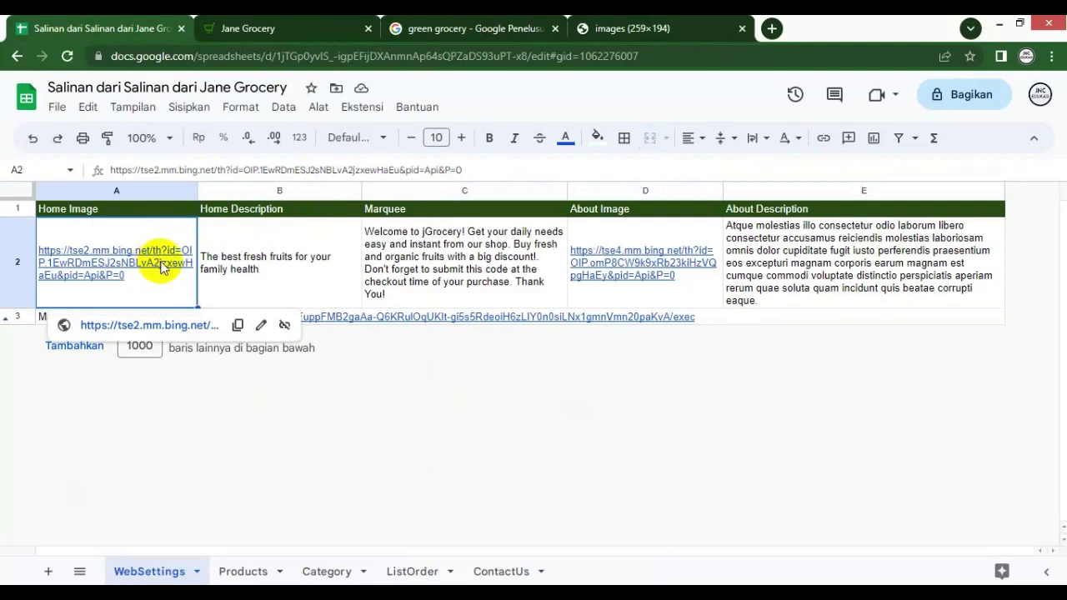
pyautogui.moveTo(454, 170); pyautogui.dragTo(102, 159)
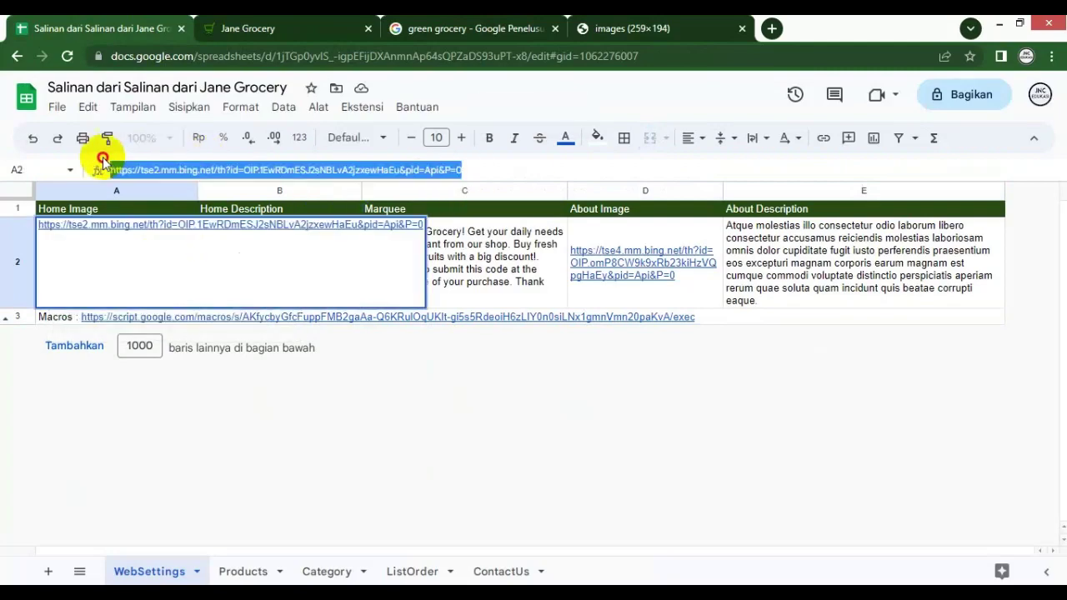
pyautogui.write('https://encrypted-tbn0.gstatic.com/images?q=tbn:ANd9GcRsefH5WPg_1j1a8xiUeEZVtqD7y0-O_o6tmw&usqp=CAU')
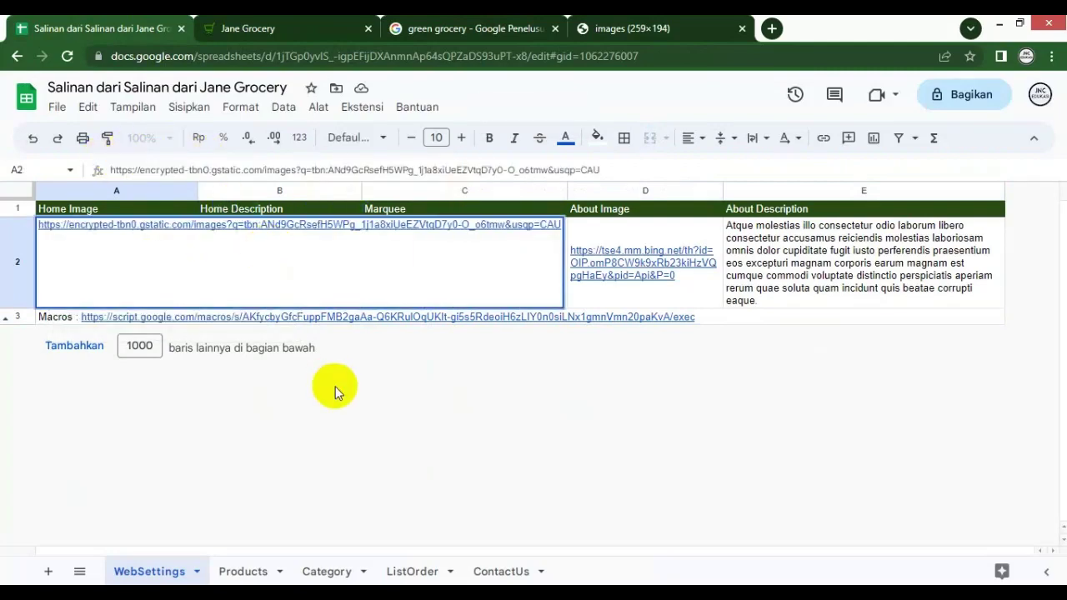
pyautogui.press('Return')
pyautogui.click(305, 25)
pyautogui.click(67, 56)
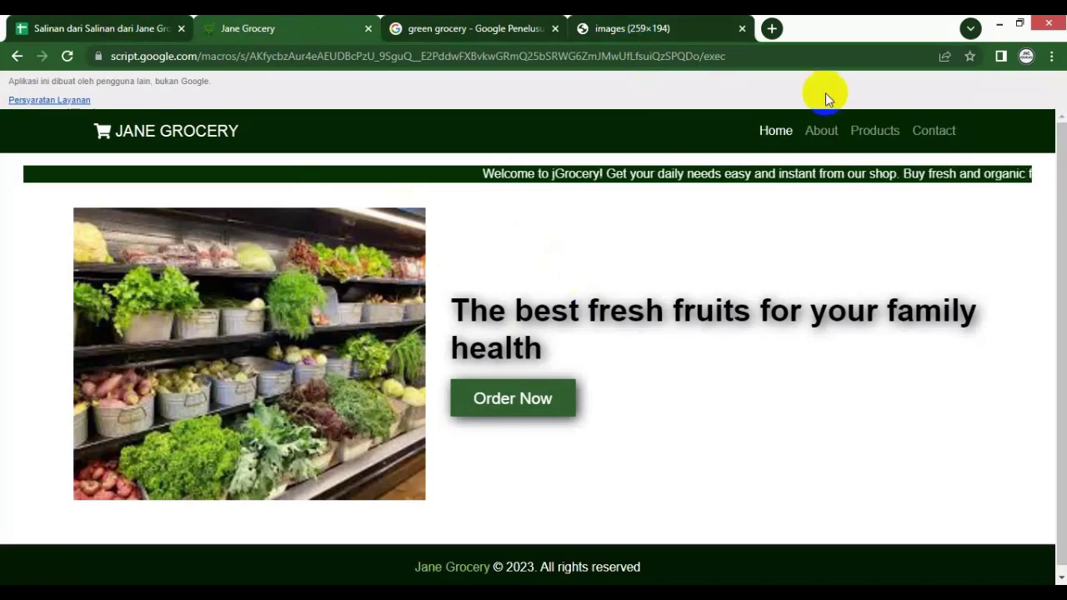
# Step: Check the Jane Grocery About section's current image, then return to the green grocery image results
pyautogui.click(814, 132)
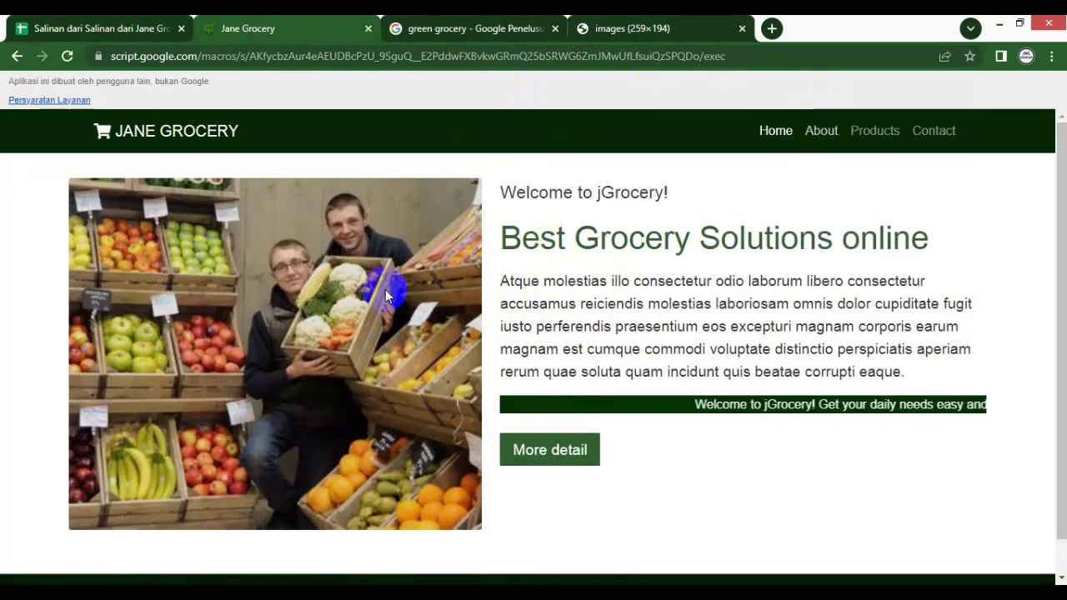
pyautogui.click(649, 28)
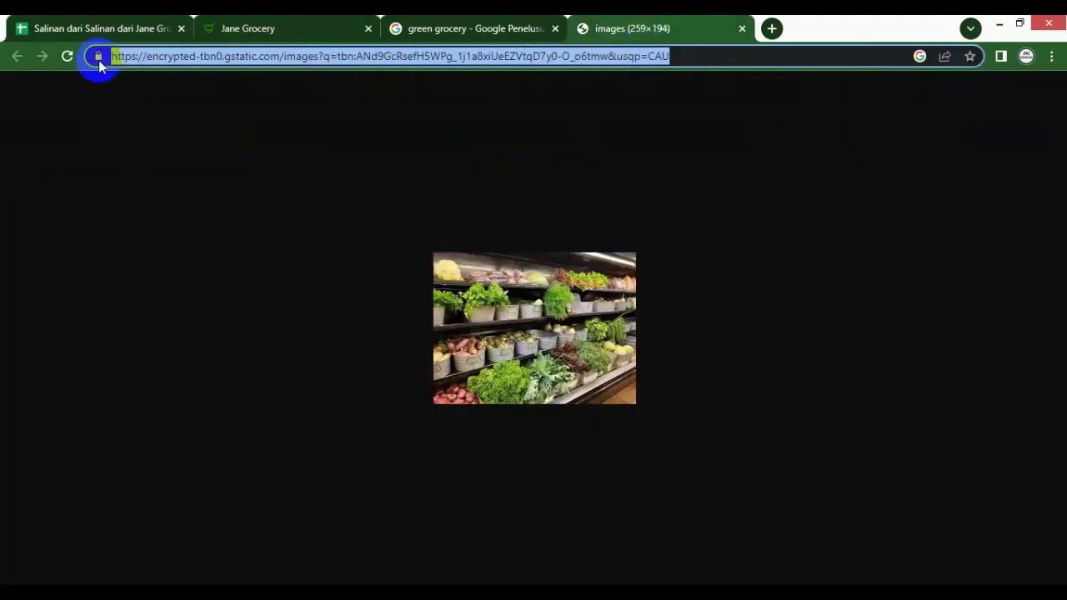
pyautogui.click(480, 25)
# Step: Close the old shelf photo and open the colourful vegetables photo in its own tab to copy its address
pyautogui.click(742, 30)
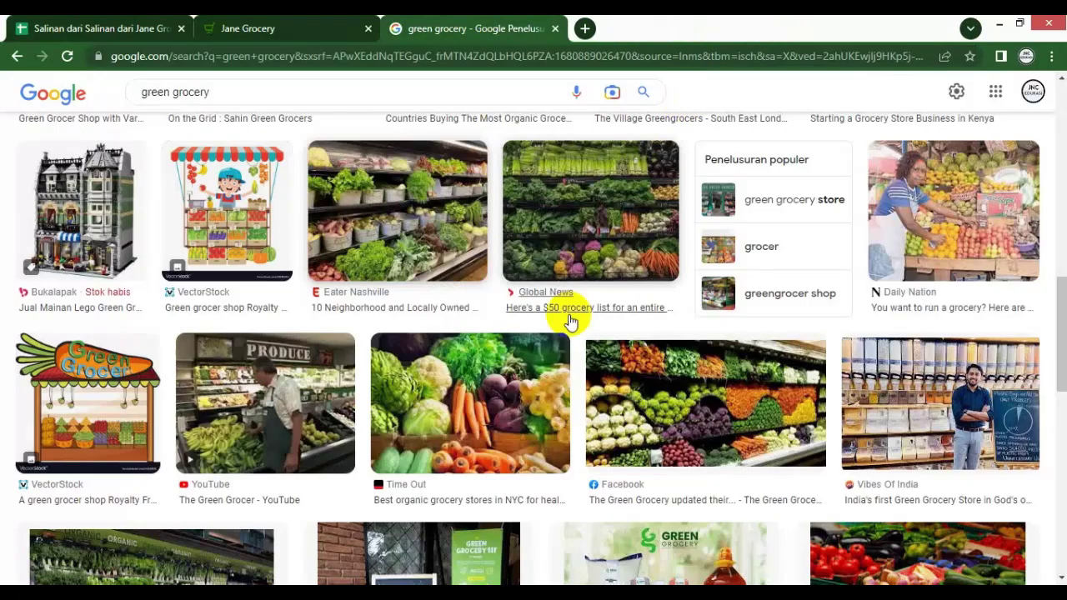
pyautogui.rightClick(480, 391)
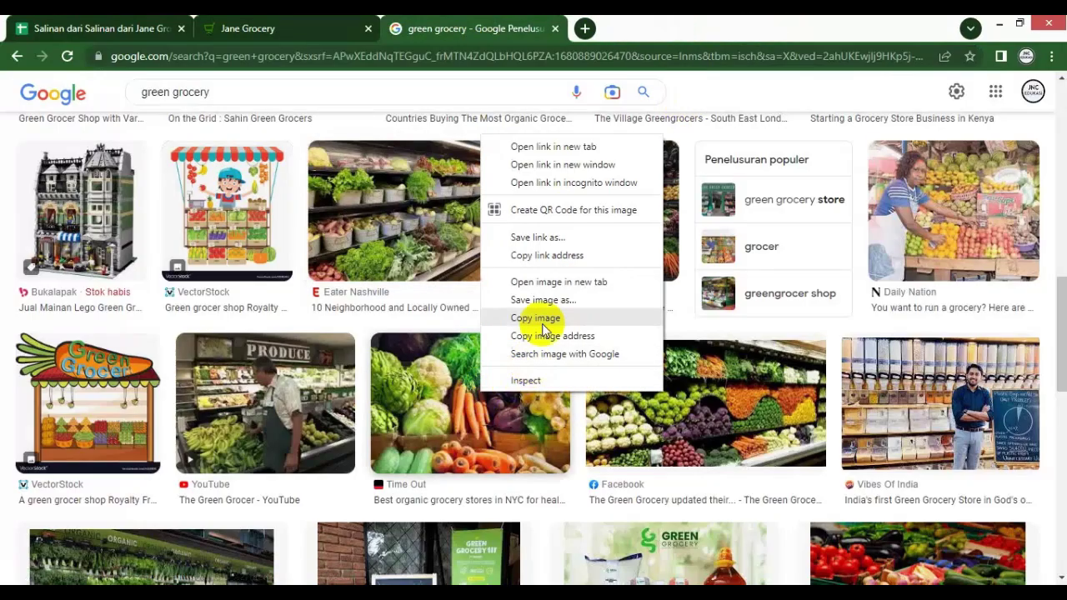
pyautogui.click(550, 282)
pyautogui.click(650, 30)
pyautogui.click(508, 55)
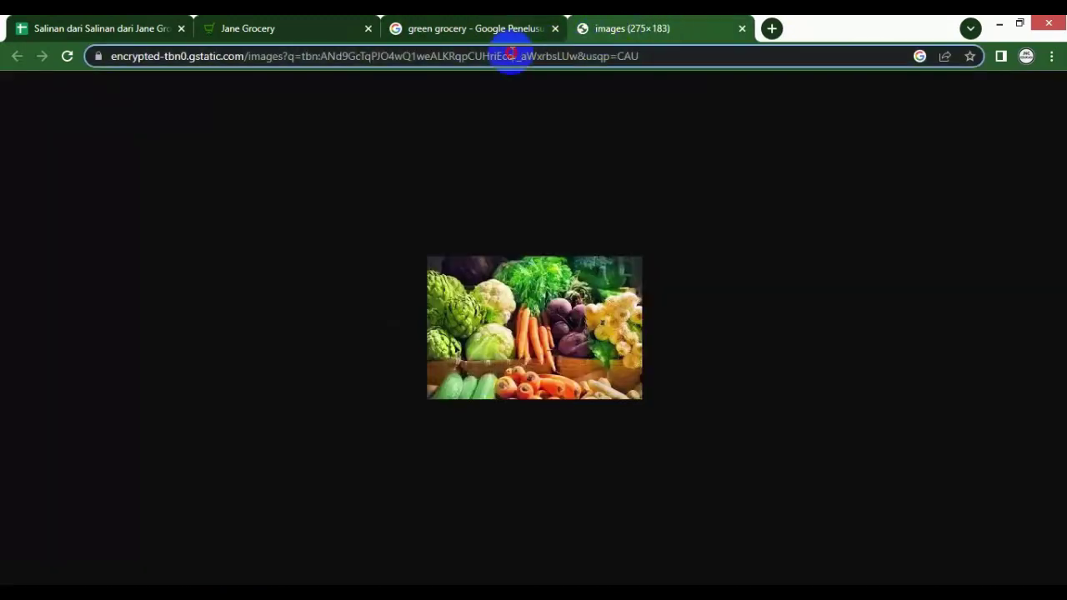
pyautogui.click(144, 26)
# Step: Replace the About Image link in WebSettings cell D2 with the vegetables photo's address
pyautogui.click(562, 275)
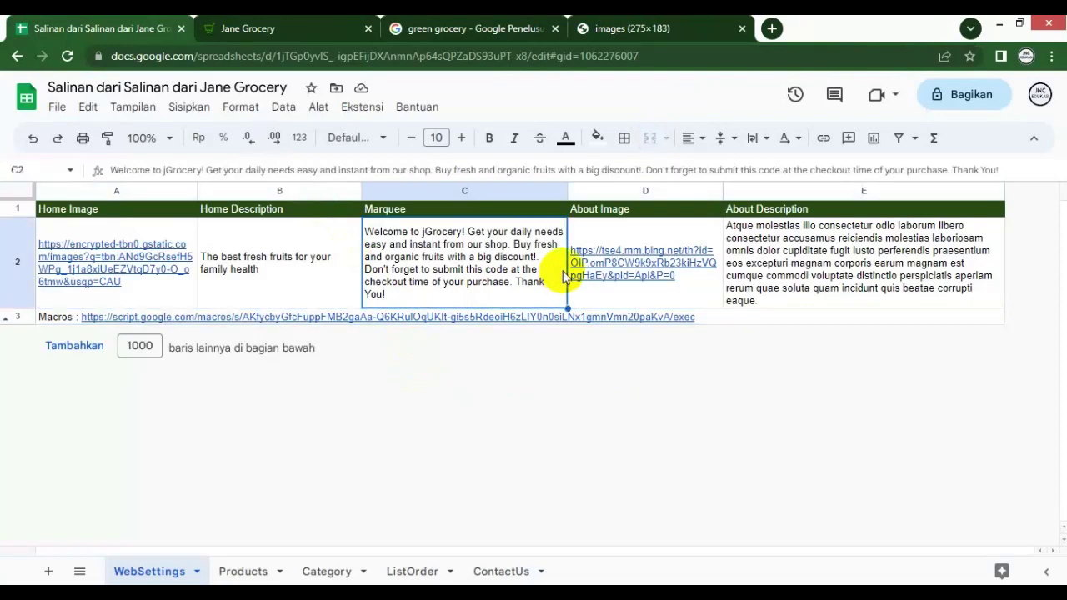
pyautogui.click(607, 265)
pyautogui.moveTo(467, 169); pyautogui.dragTo(86, 167)
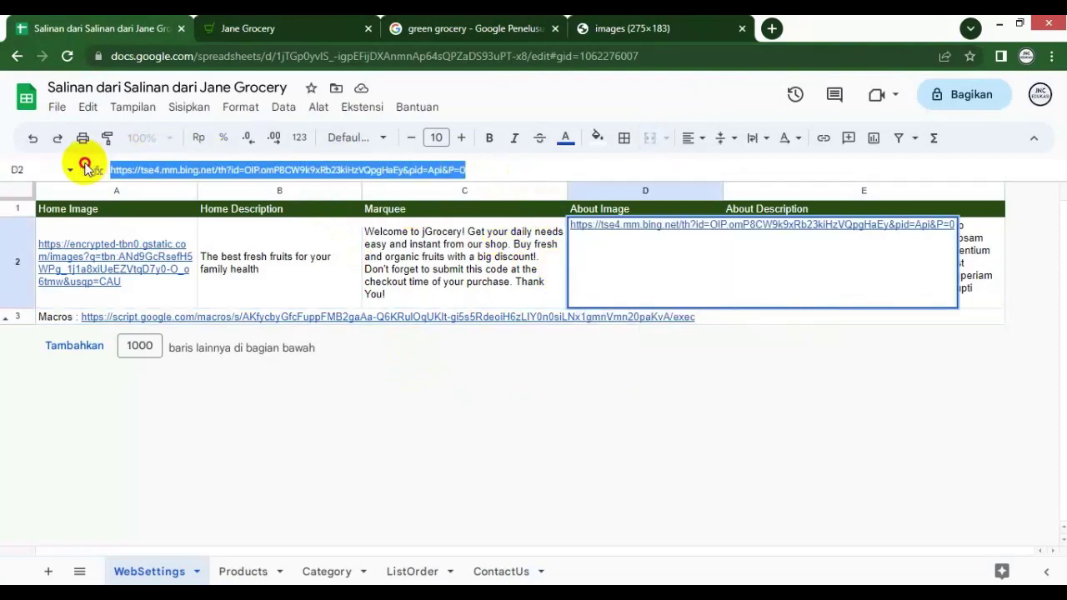
pyautogui.write('https://encrypted-tbn0.gstatic.com/images?q=tbn:ANd9GcTqPJO4wQ1weALKRqpCUHriEcc-_aWxrbsLUw&usqp=CAU')
pyautogui.press('Return')
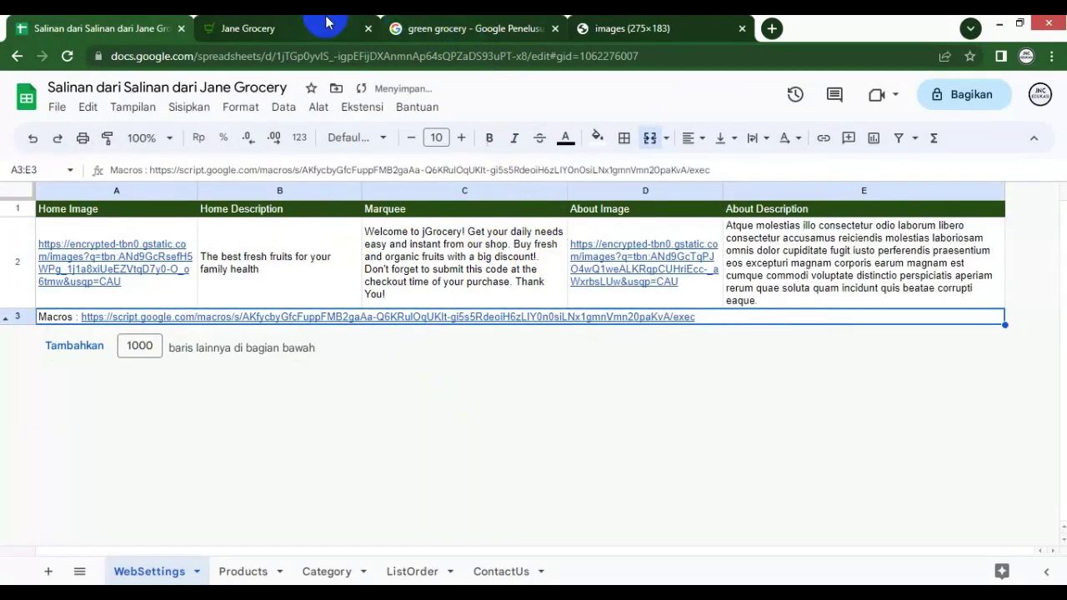
# Step: Reload Jane Grocery and confirm the About section shows the vegetable photo
pyautogui.hotkey('ctrl', 'Tab')
pyautogui.click(67, 56)
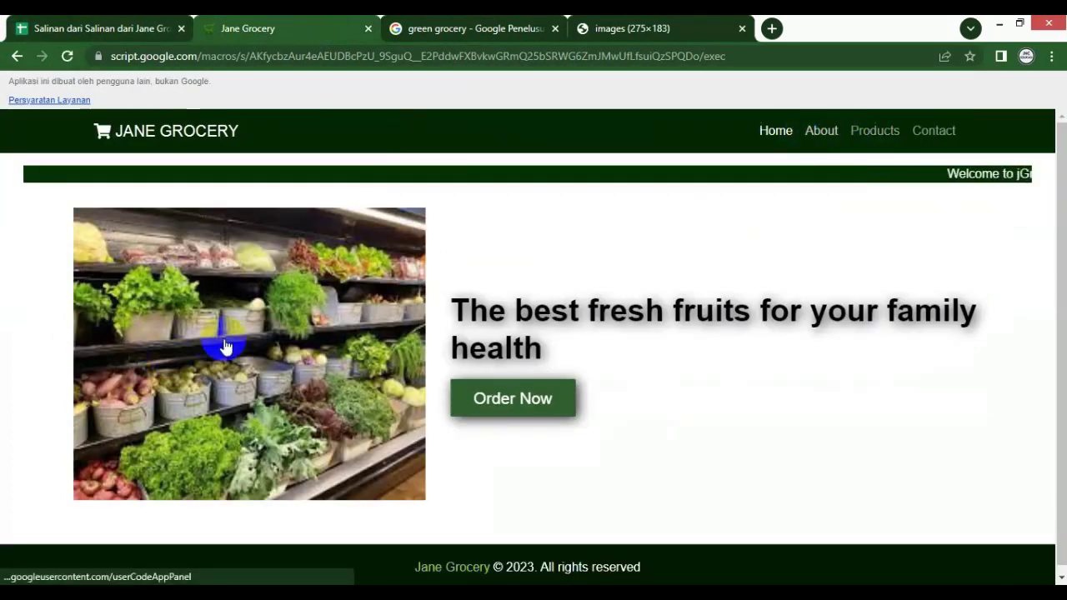
pyautogui.click(815, 133)
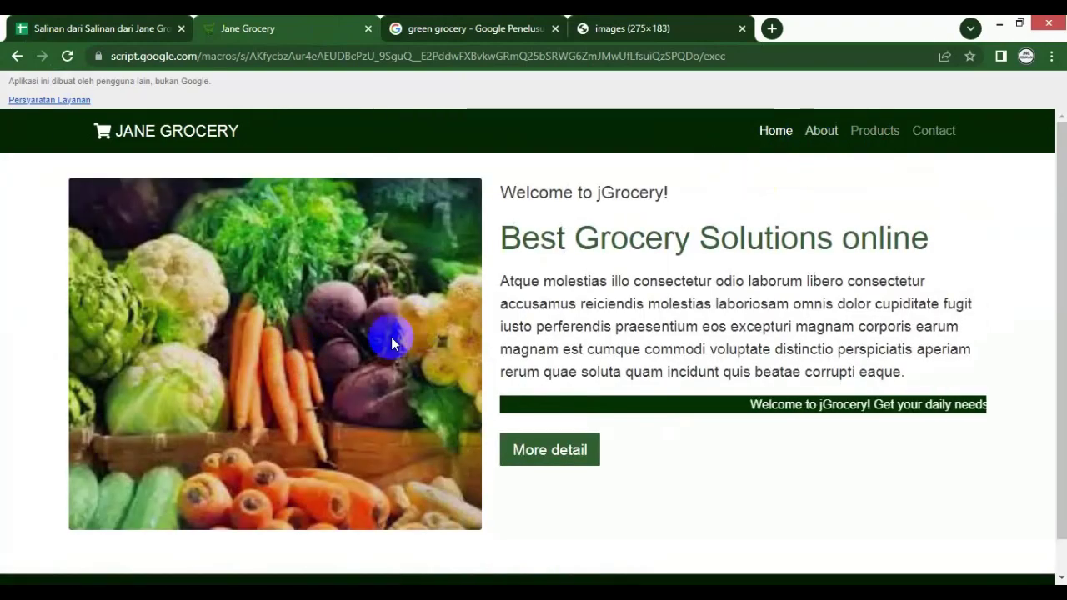
# Step: Switch the green grocery search back to All results and copy the Green Grocery result's description
pyautogui.click(514, 31)
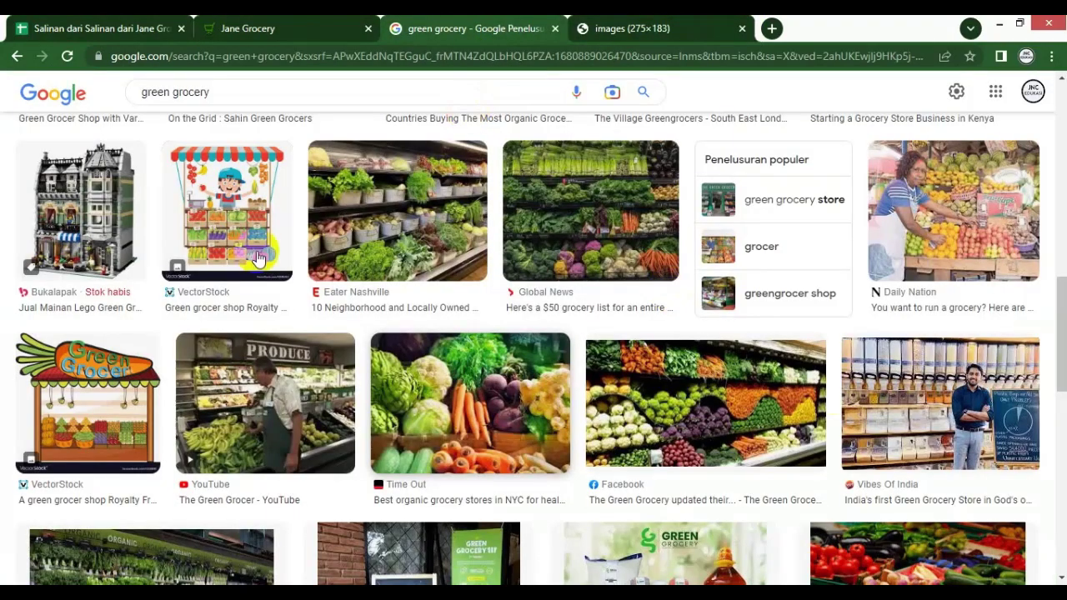
pyautogui.scroll(4, 121, 163)
pyautogui.scroll(3, 105, 163)
pyautogui.scroll(2, 98, 179)
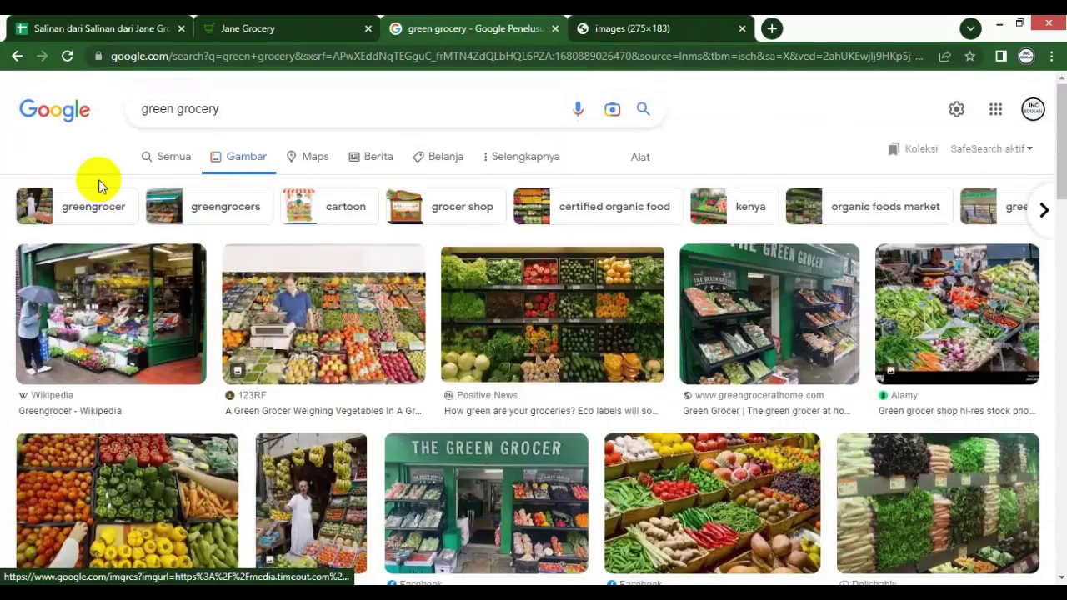
pyautogui.click(172, 158)
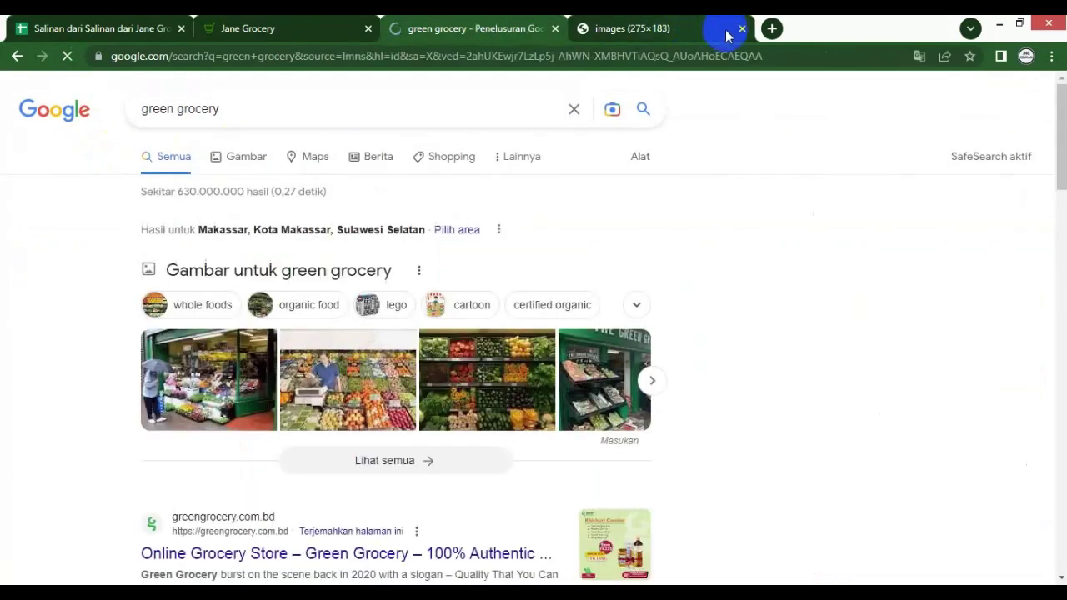
pyautogui.click(740, 29)
pyautogui.scroll(-4, 398, 412)
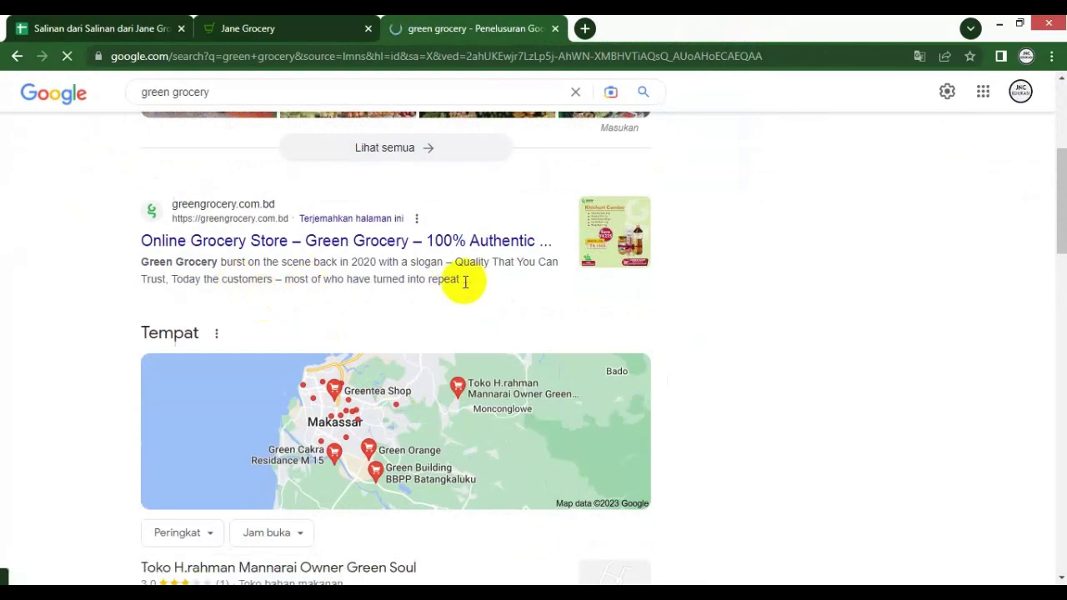
pyautogui.moveTo(463, 280); pyautogui.dragTo(138, 261)
pyautogui.hotkey('ctrl', 'c')
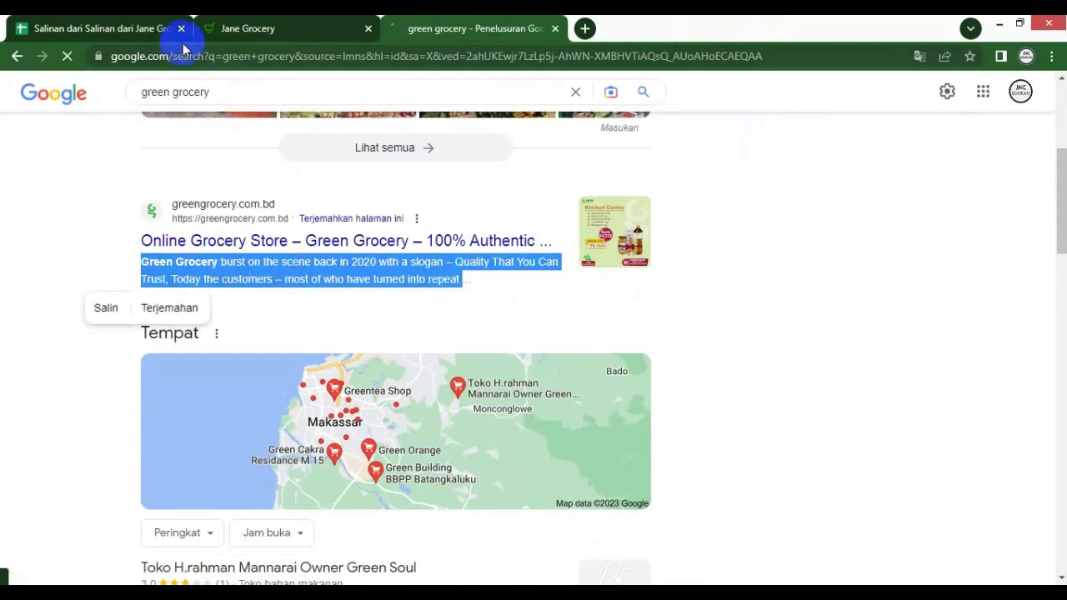
# Step: Paste that description over the About Description text in WebSettings cell E2
pyautogui.click(123, 28)
pyautogui.click(472, 284)
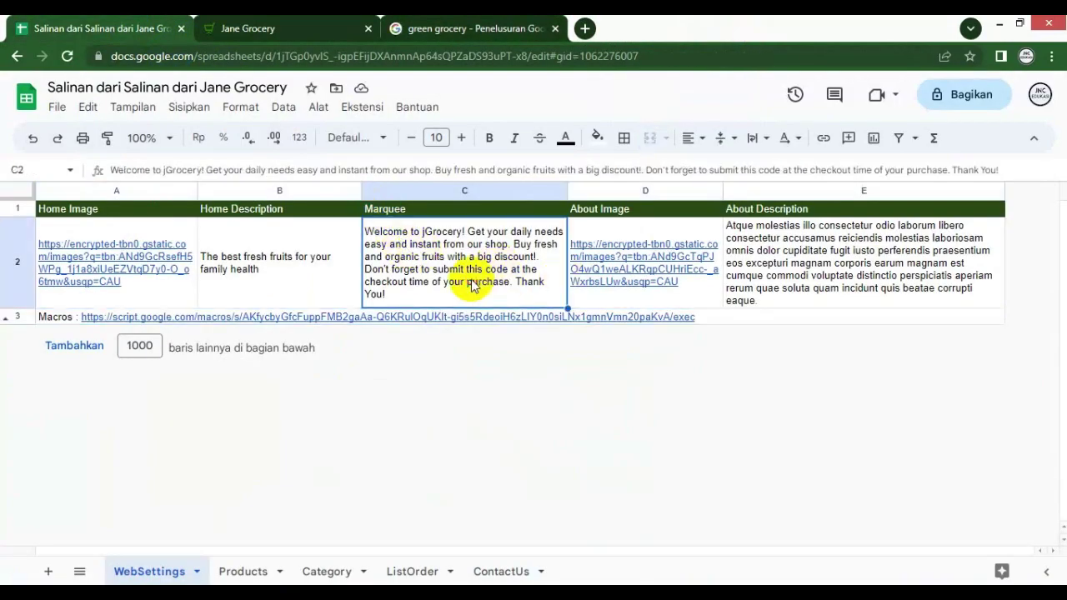
pyautogui.click(801, 267)
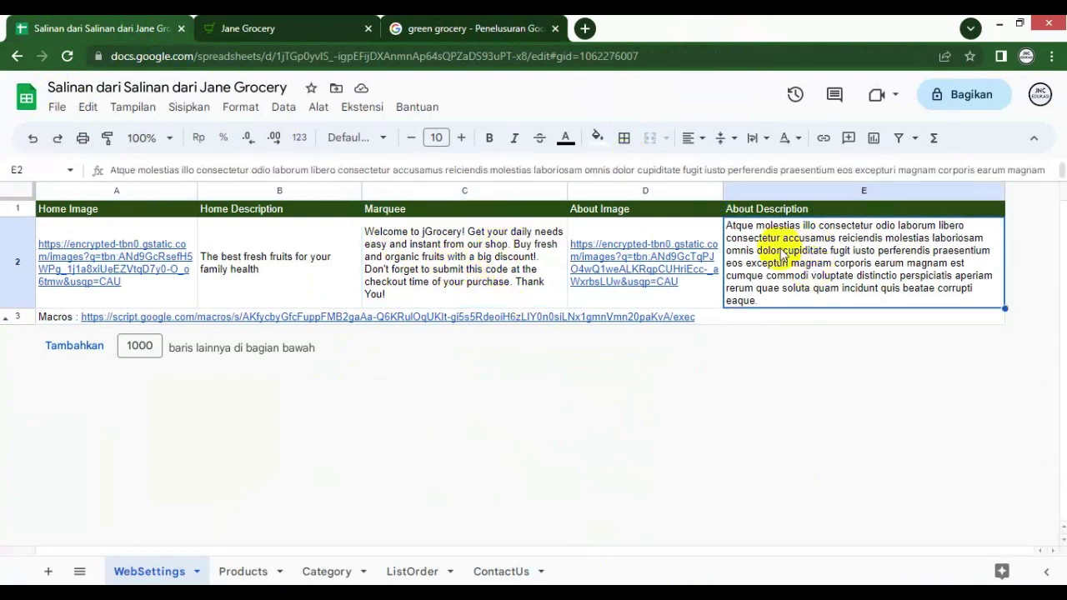
pyautogui.tripleClick(699, 171)
pyautogui.hotkey('ctrl', 'v')
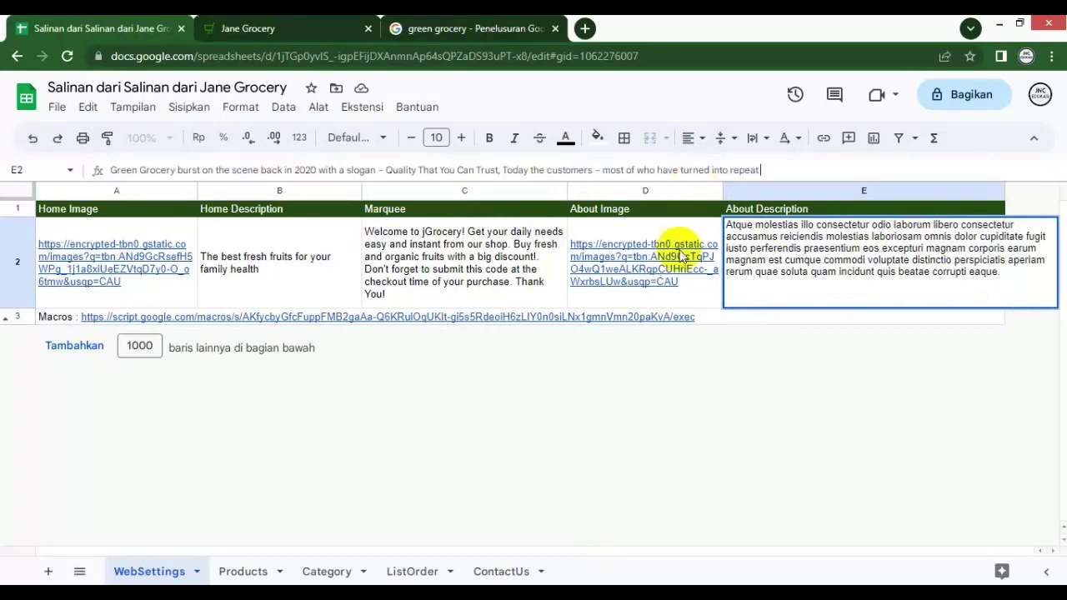
pyautogui.press('Return')
# Step: Reload Jane Grocery and check the About section now shows the Green Grocery description
pyautogui.click(251, 28)
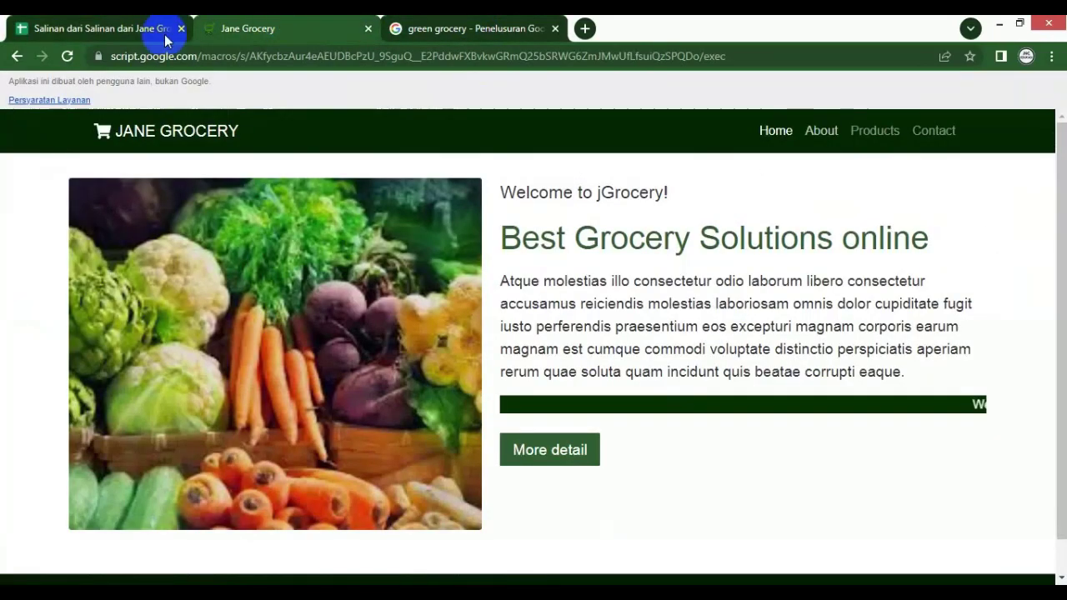
pyautogui.click(67, 56)
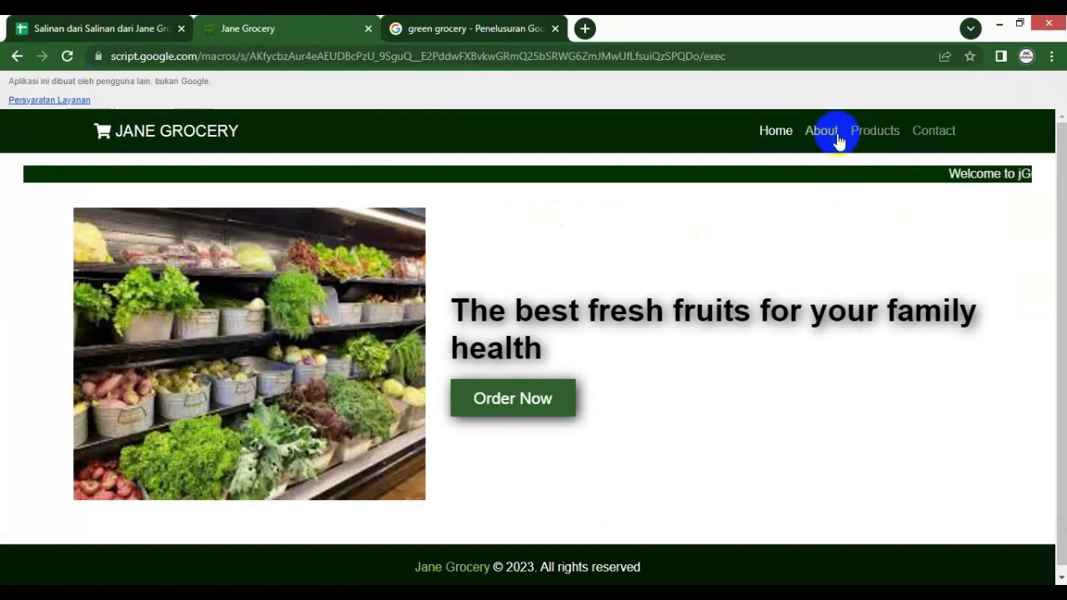
pyautogui.click(826, 133)
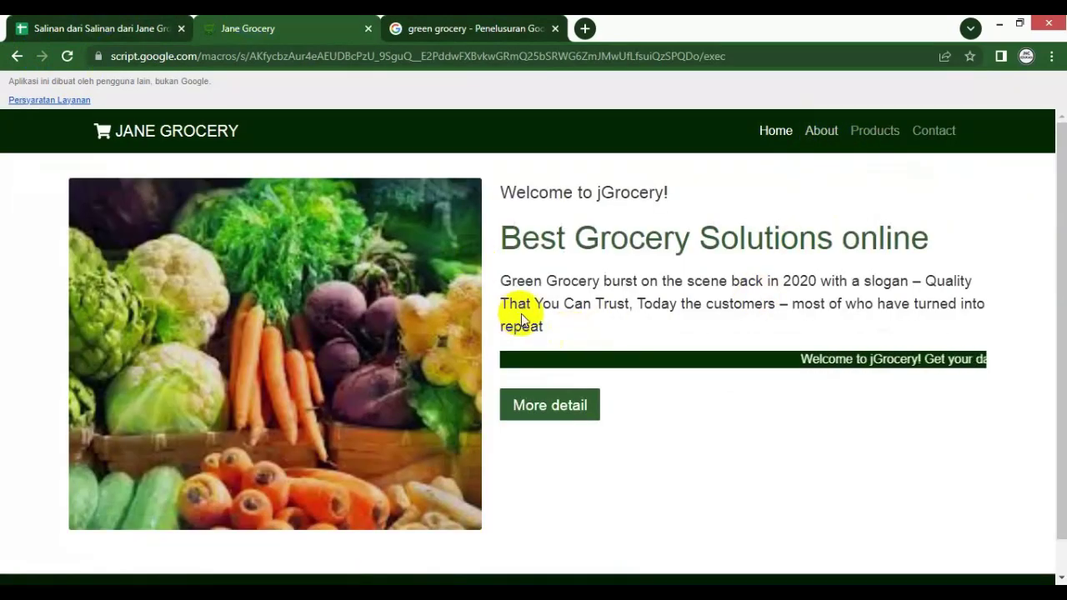
pyautogui.moveTo(755, 360); pyautogui.dragTo(767, 360)
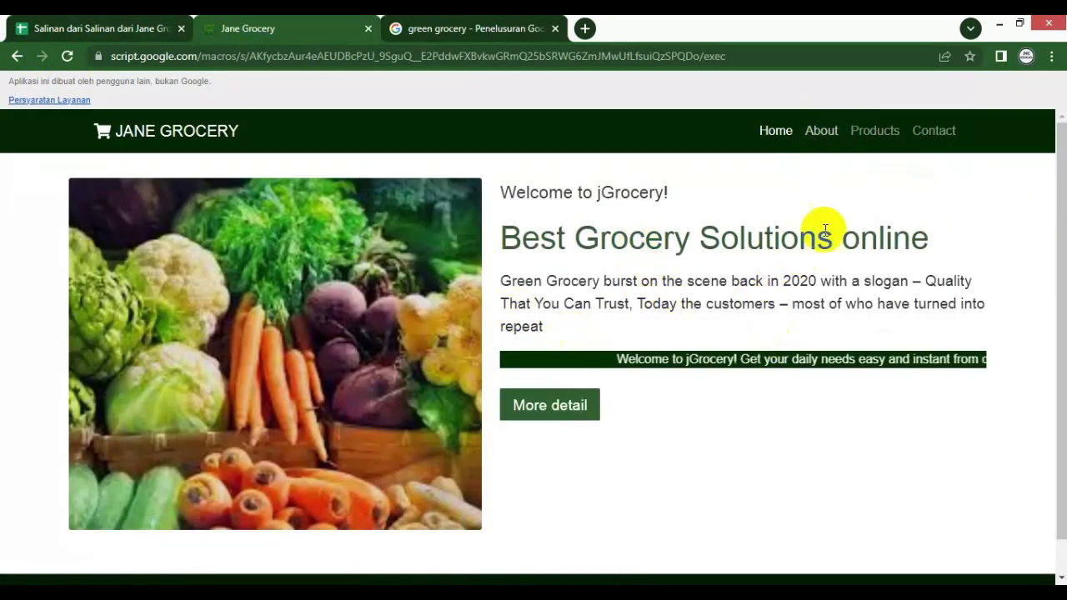
pyautogui.click(877, 137)
# Step: Send a Contact Us message 'test123' with a test name, phone and e-mail, getting the success confirmation
pyautogui.click(927, 138)
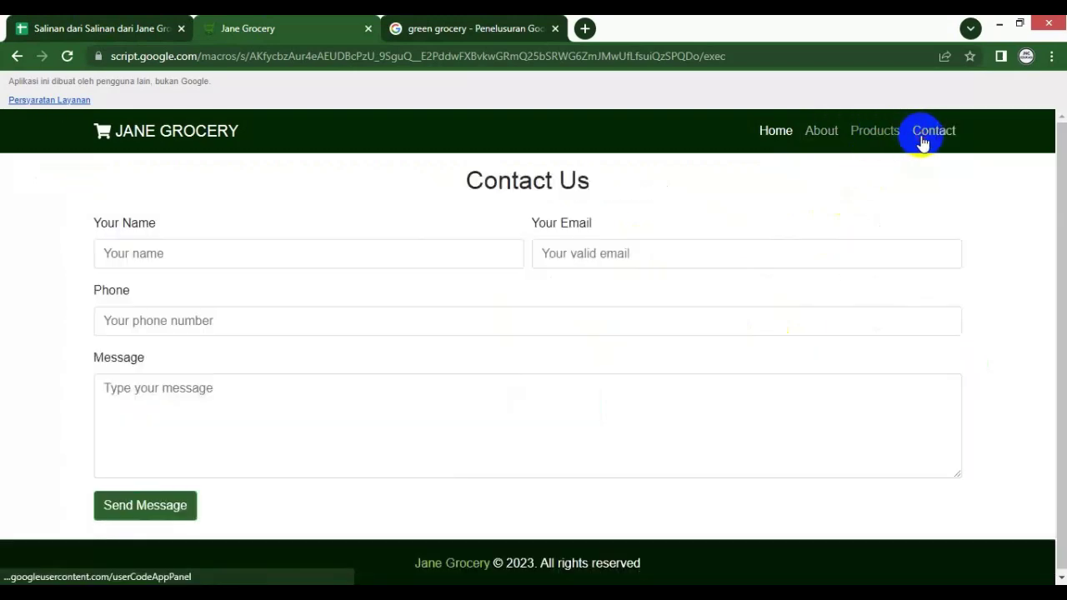
pyautogui.click(423, 258)
pyautogui.write('Jane1')
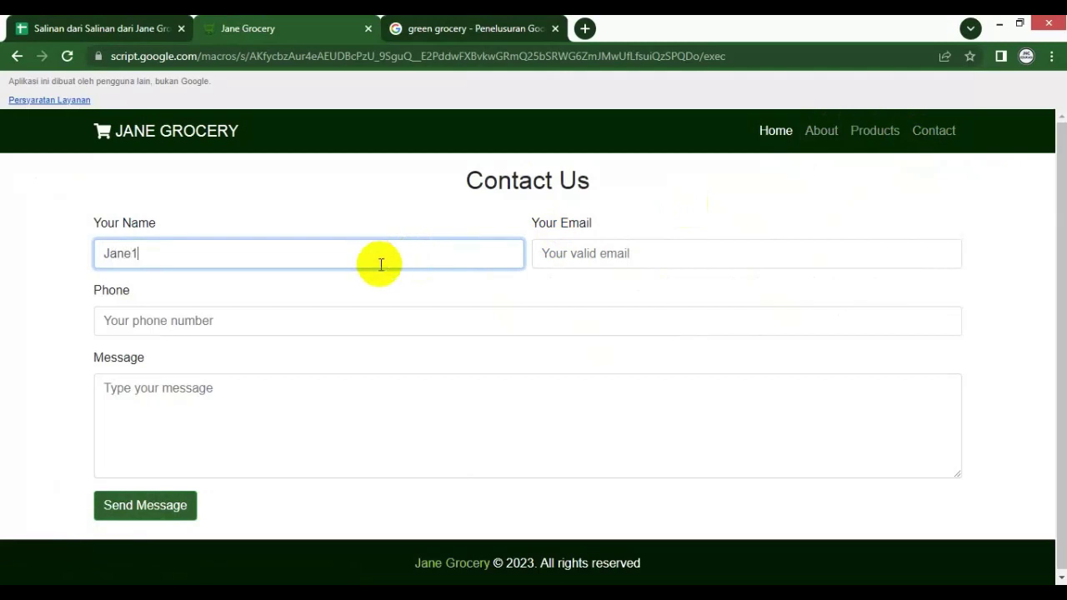
pyautogui.write('23')
pyautogui.click(293, 321)
pyautogui.write('1')
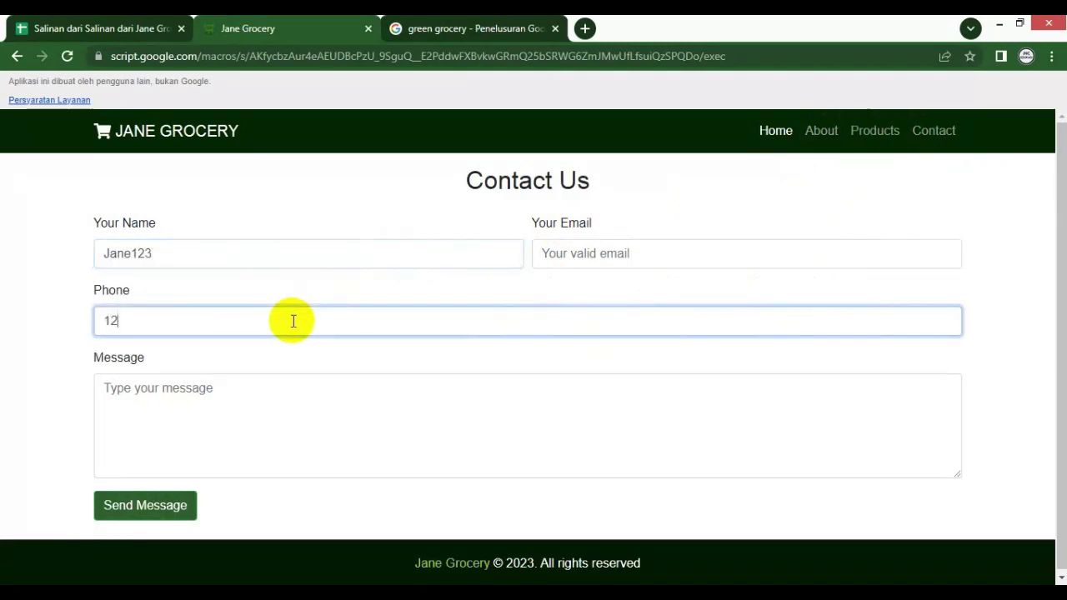
pyautogui.write('2333')
pyautogui.click(586, 250)
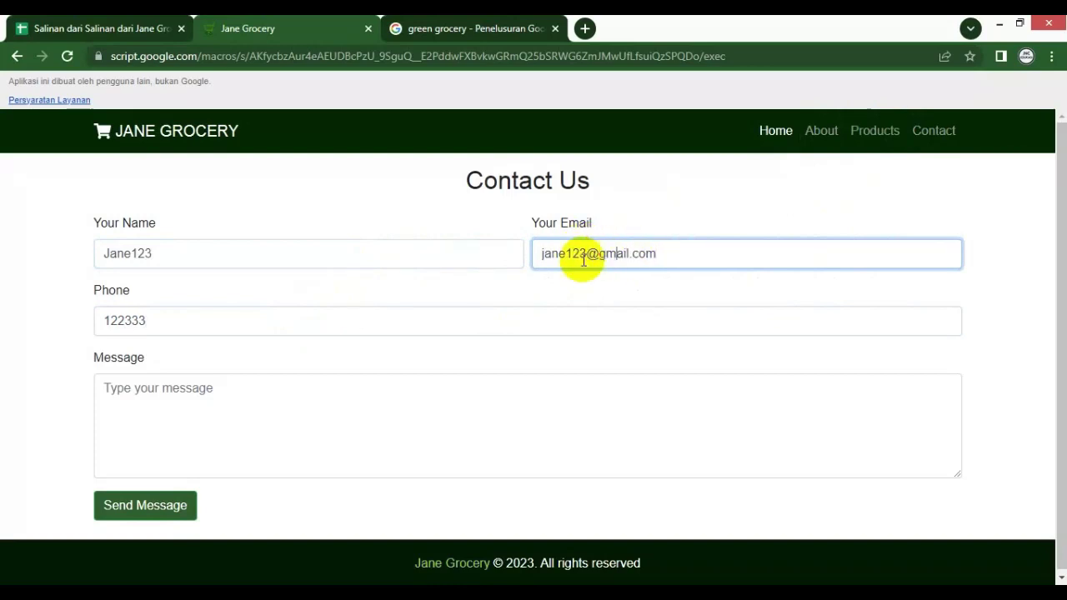
pyautogui.click(214, 408)
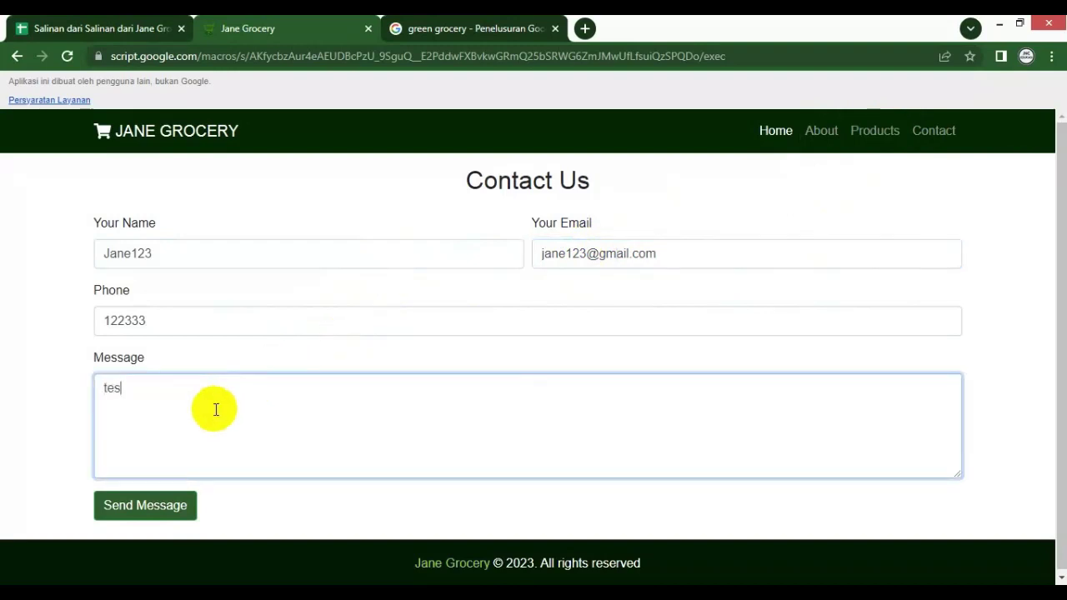
pyautogui.click(161, 513)
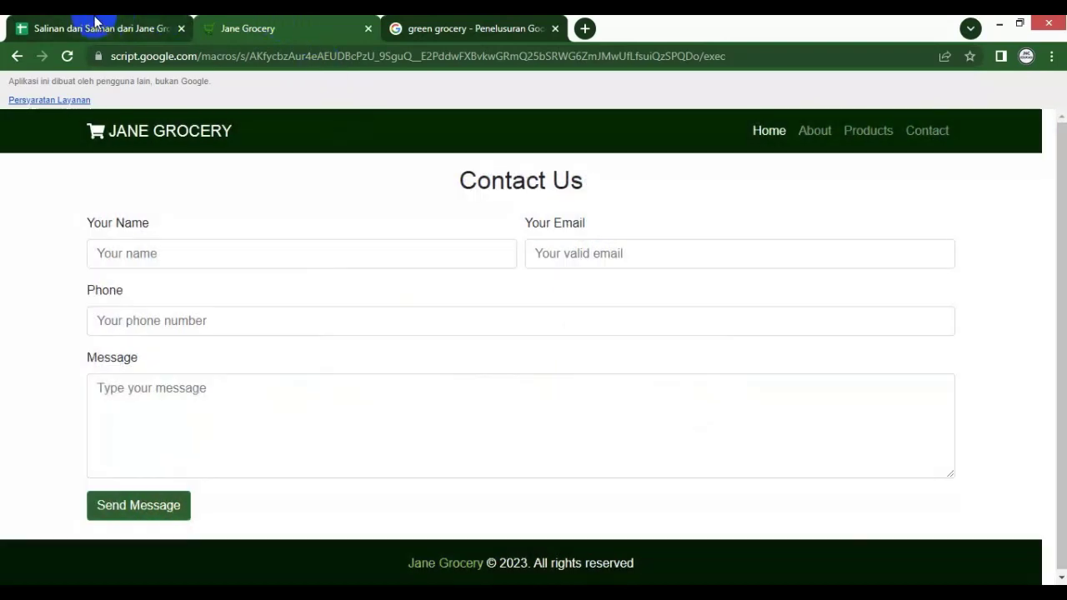
pyautogui.click(95, 21)
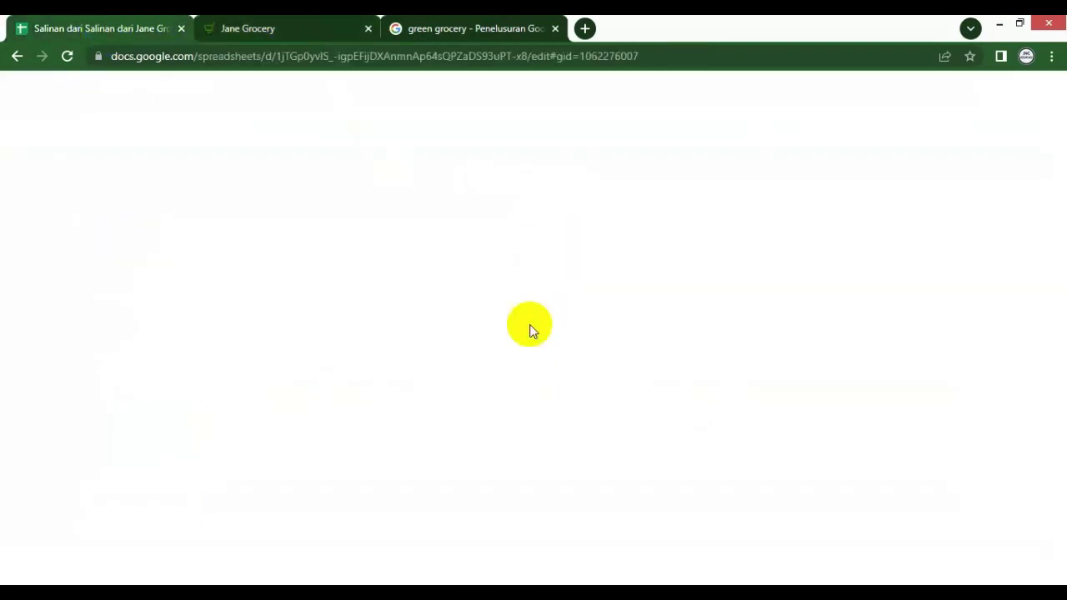
# Step: Check the test123 message logged in ContactUs row 3, then review ListOrder, Category, Products and WebSettings
pyautogui.click(492, 572)
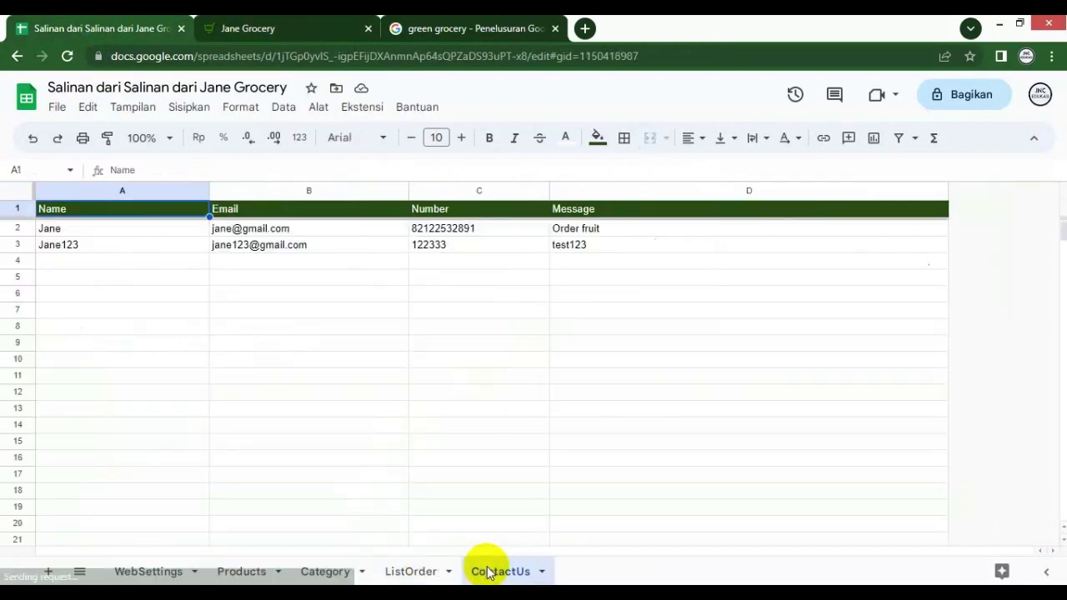
pyautogui.click(501, 341)
pyautogui.click(257, 248)
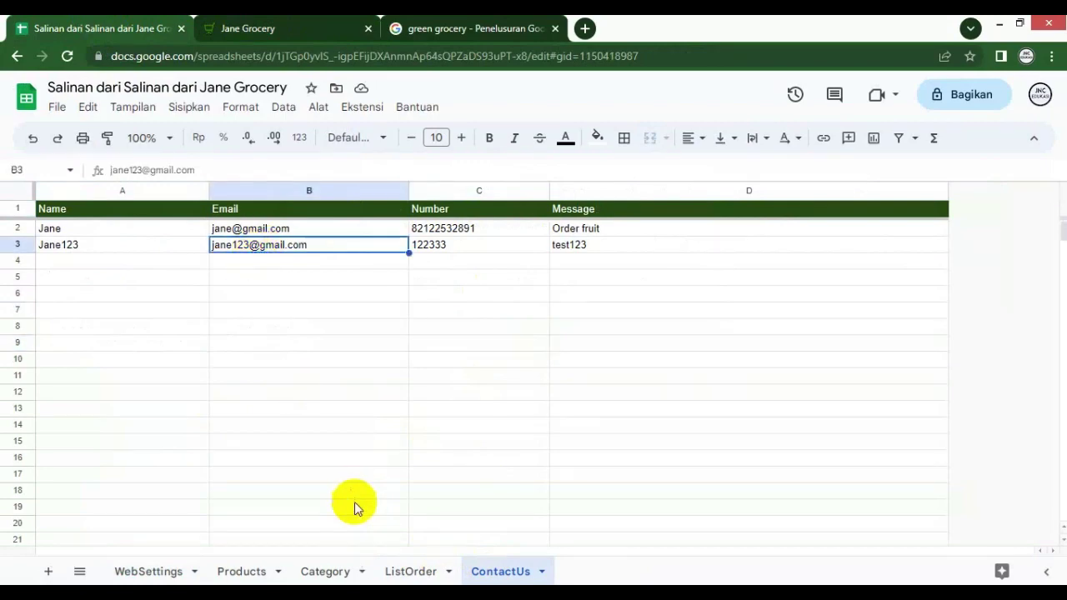
pyautogui.click(407, 571)
pyautogui.click(332, 574)
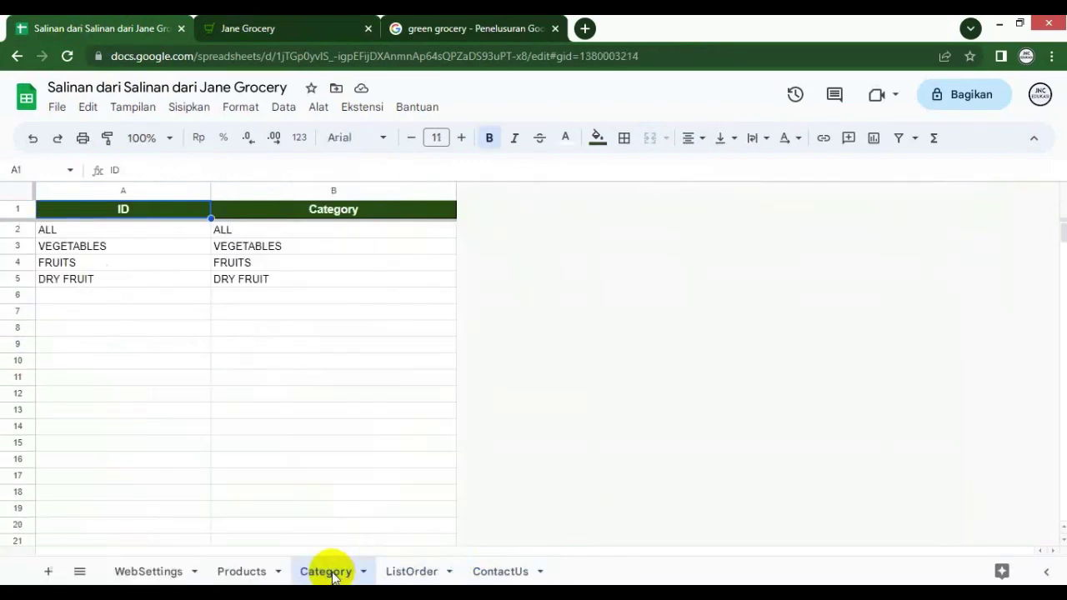
pyautogui.click(252, 575)
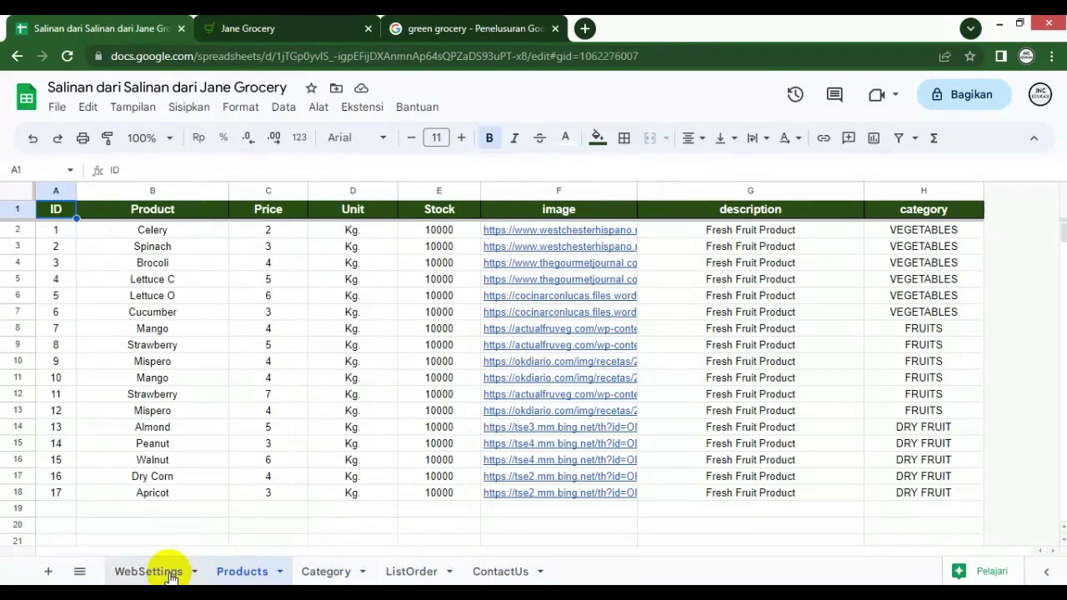
pyautogui.click(171, 577)
pyautogui.click(403, 402)
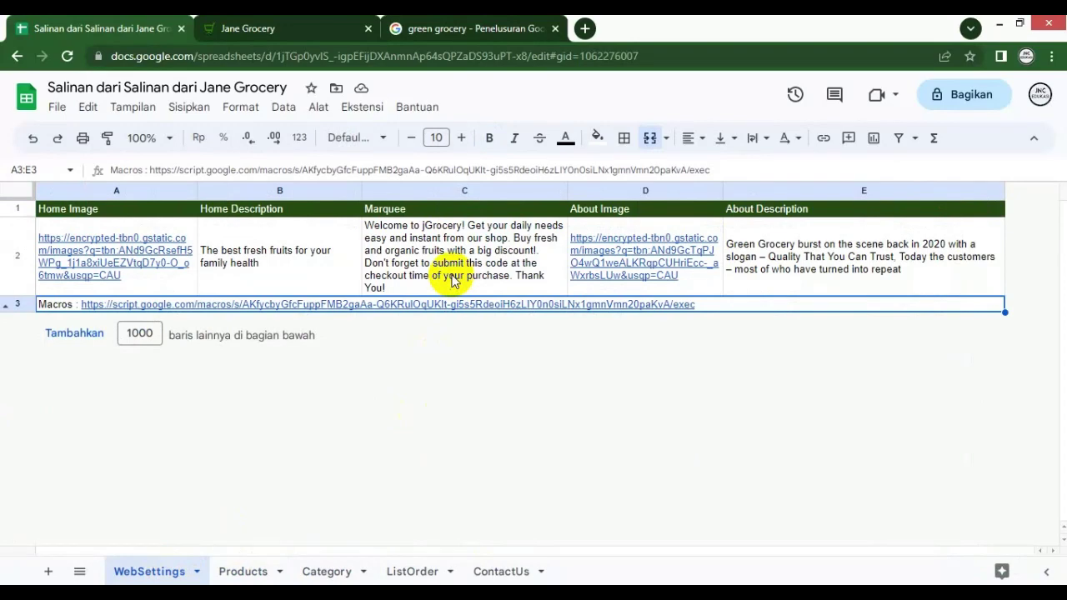
# Step: Close the green grocery search tab and show Jane Grocery's Home page
pyautogui.click(298, 23)
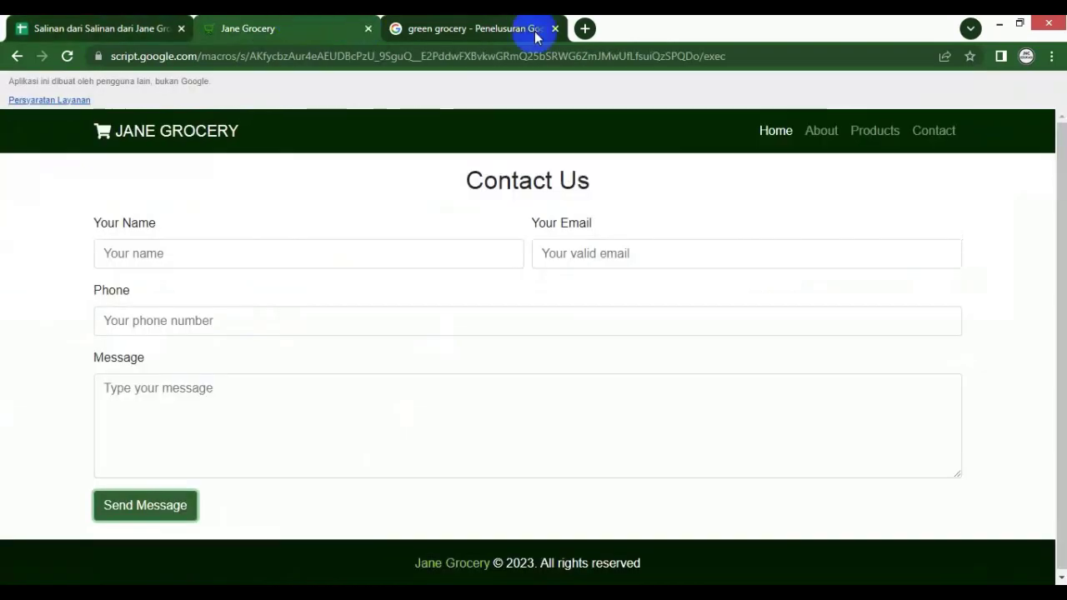
pyautogui.click(555, 31)
pyautogui.click(775, 130)
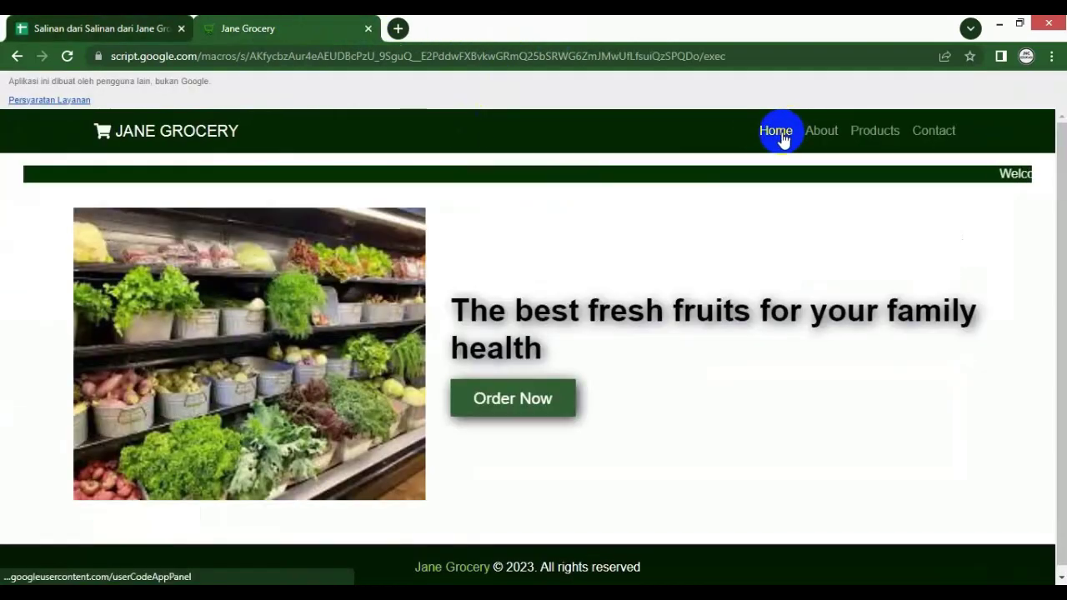